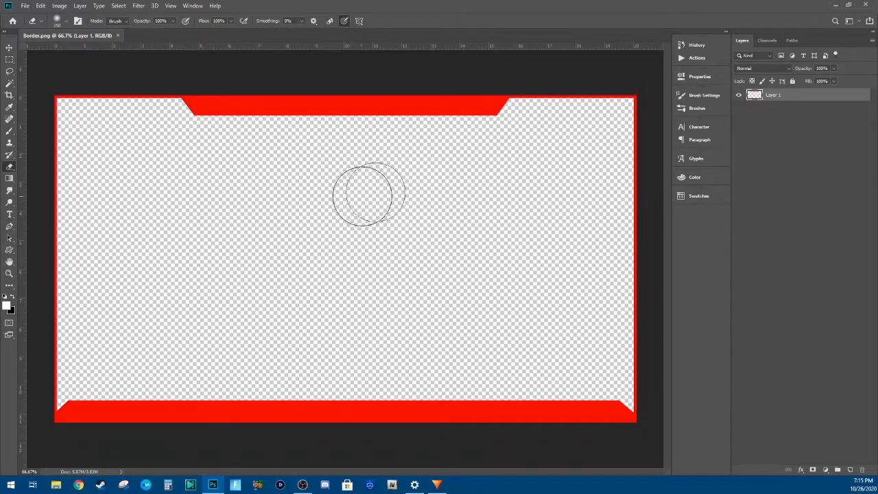
# Switch to the OBS settings and check the base and output resolutions in the video section, closing the settings without changes
pyautogui.click(835, 6)
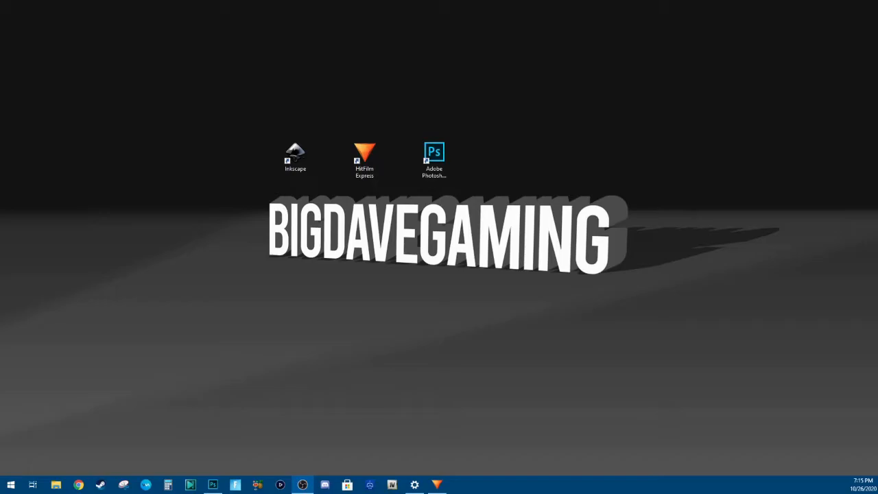
pyautogui.moveTo(877, 137)
pyautogui.mouseDown()
pyautogui.moveTo(673, 123)
pyautogui.moveTo(423, 91)
pyautogui.mouseUp()
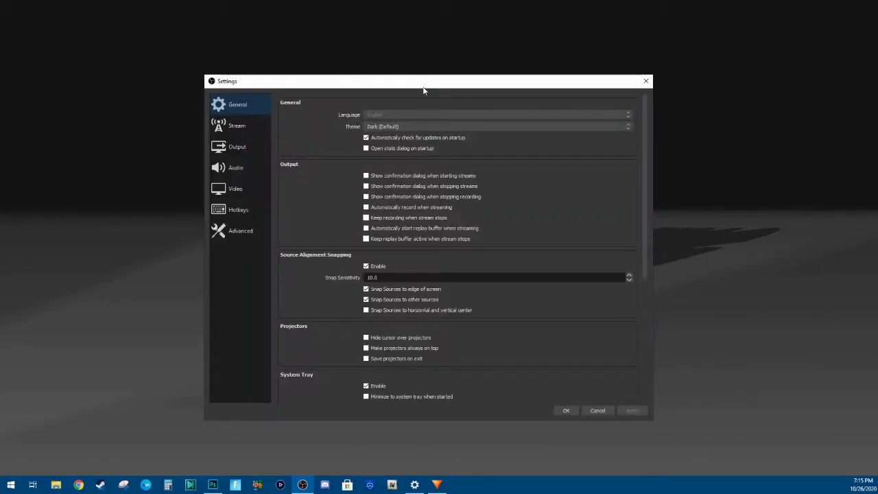
pyautogui.click(234, 188)
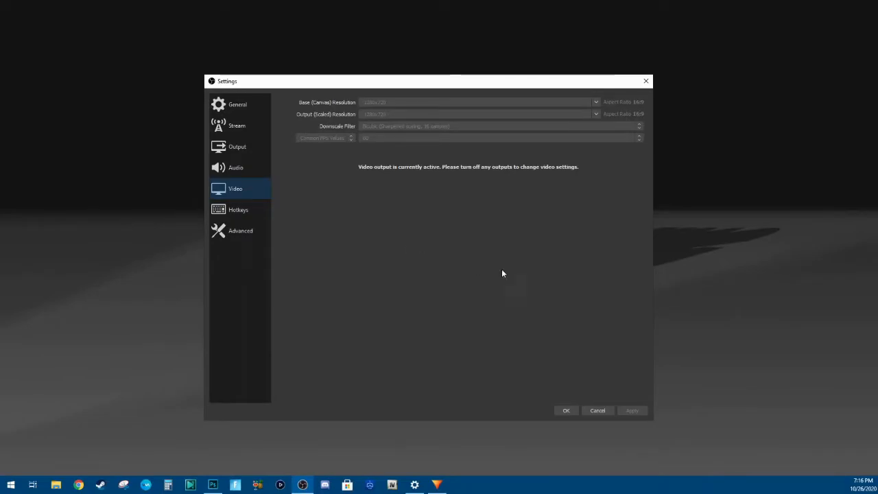
pyautogui.click(597, 411)
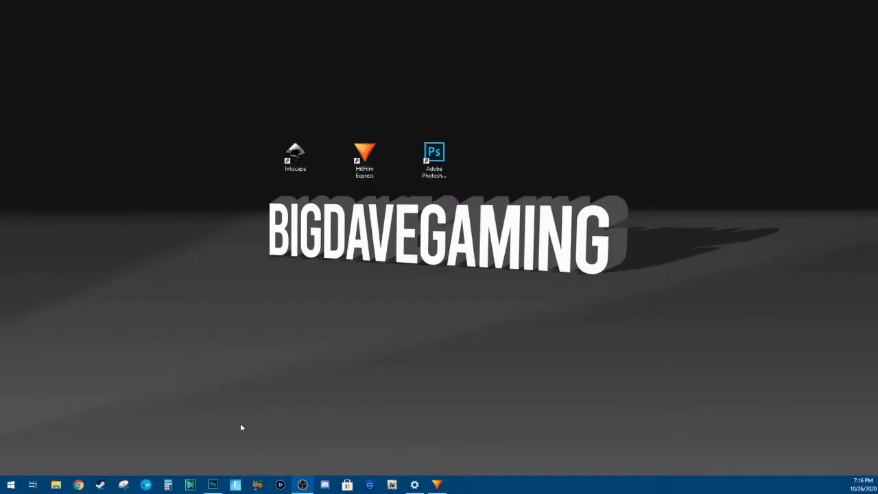
# Switch back to Photoshop and enter an image size of 1280 by 720 pixels for Border.png
pyautogui.click(212, 485)
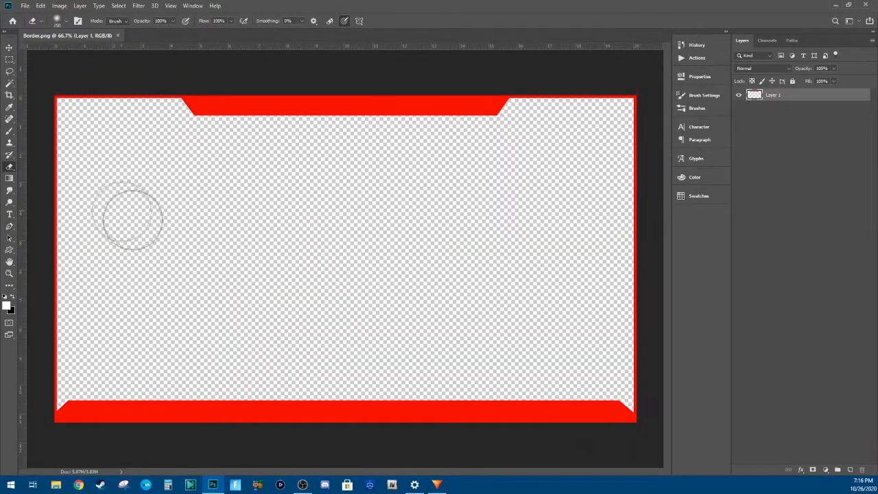
pyautogui.click(59, 5)
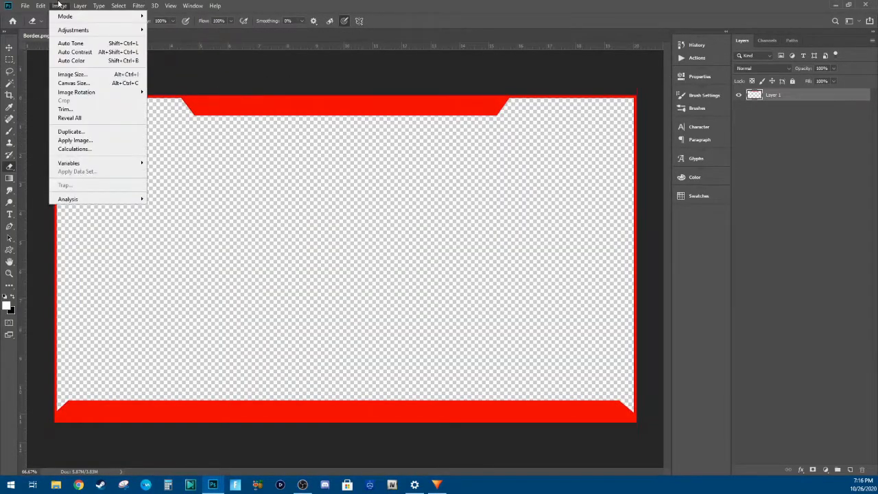
pyautogui.click(80, 73)
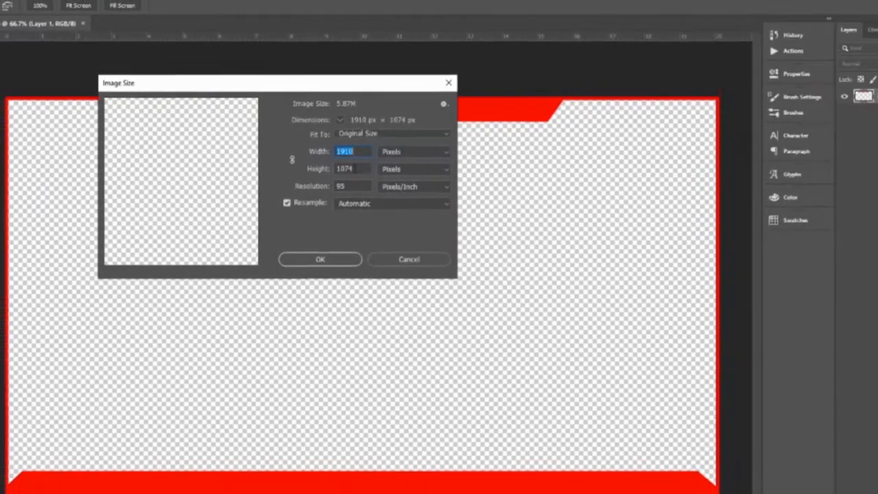
pyautogui.write('1280')
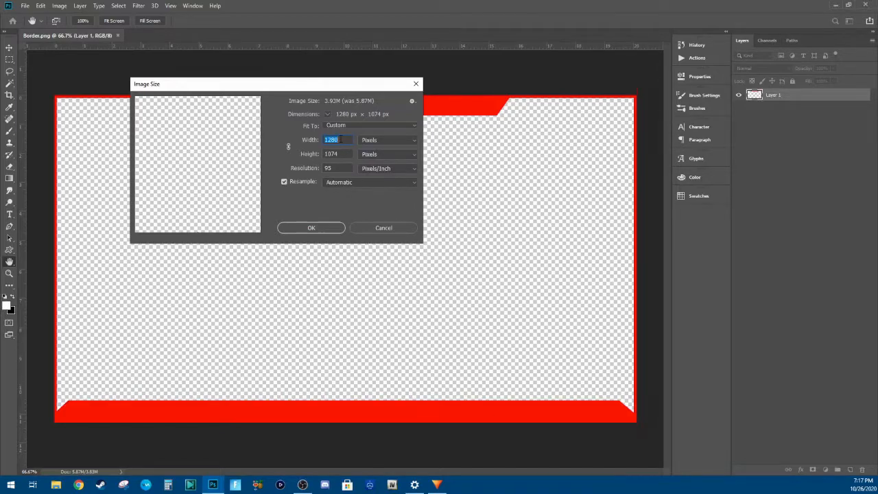
pyautogui.write('1280')
pyautogui.moveTo(342, 156); pyautogui.dragTo(319, 157)
pyautogui.write('720')
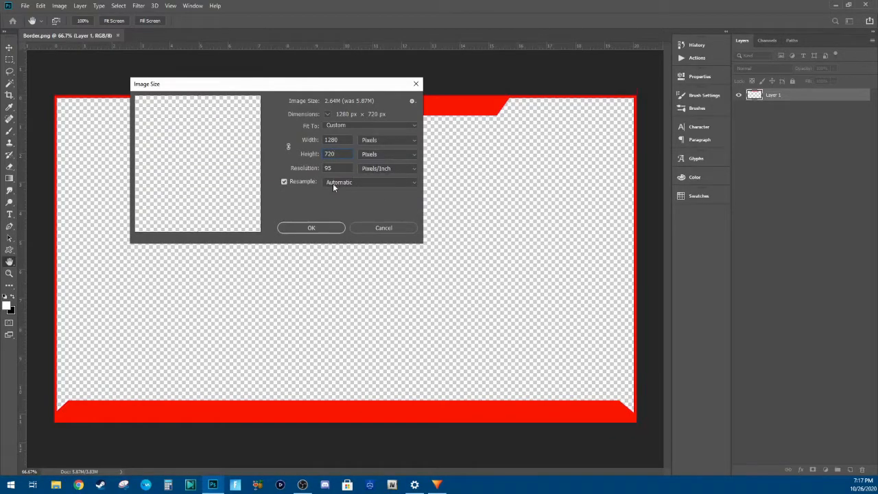
# Set the border image's resolution to 100 pixels/inch, restore its size to 1280 by 720 pixels, and apply the resize
pyautogui.click(304, 169)
pyautogui.write('100')
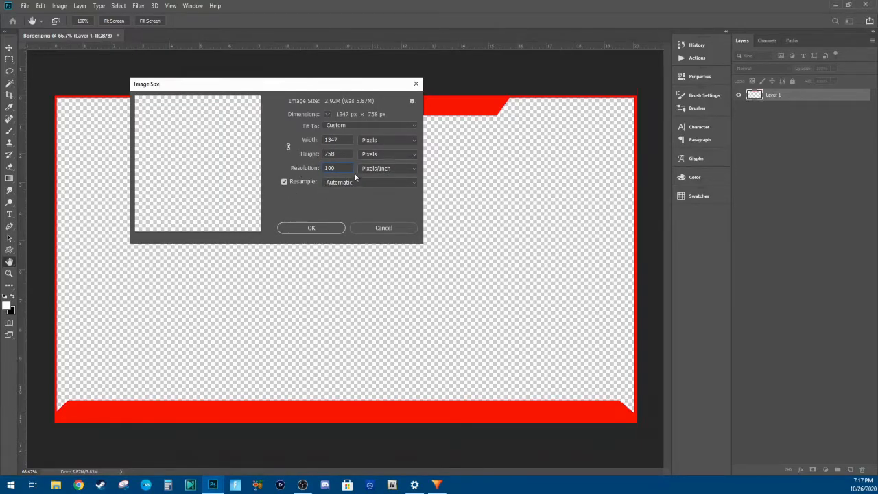
pyautogui.doubleClick(339, 154)
pyautogui.write('720')
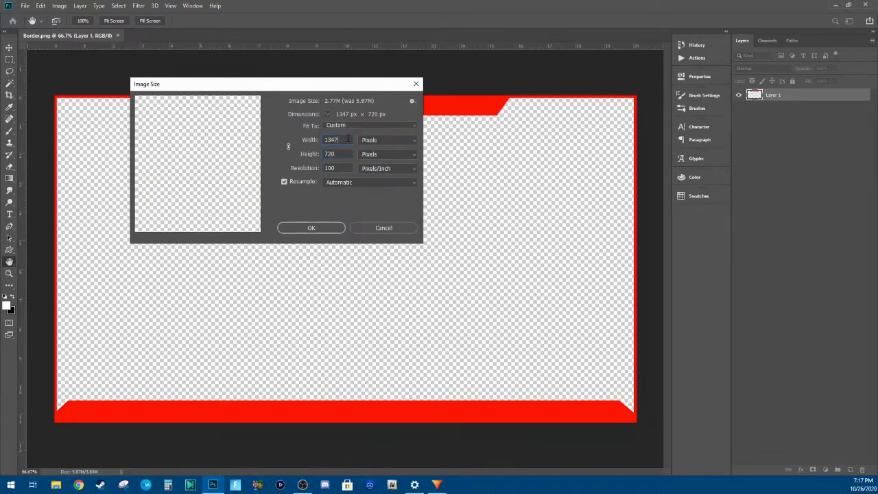
pyautogui.hotkey('shift', 'Tab')
pyautogui.write('1280')
pyautogui.click(311, 228)
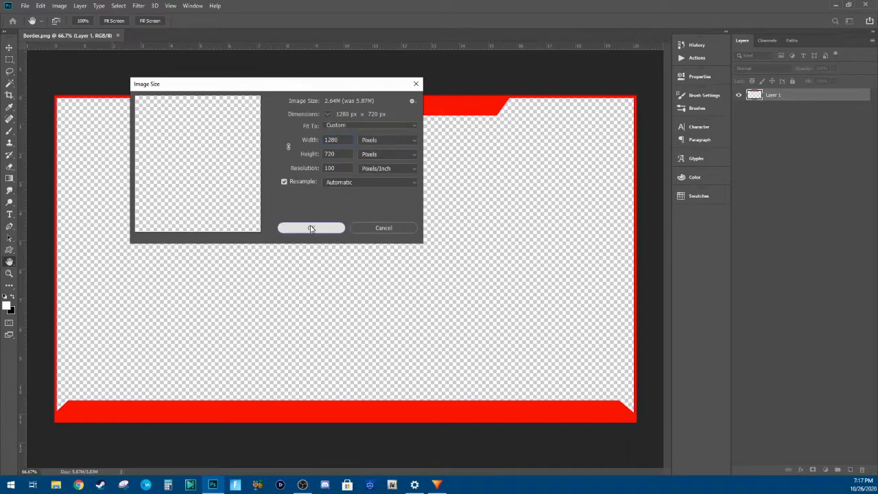
pyautogui.press('e')
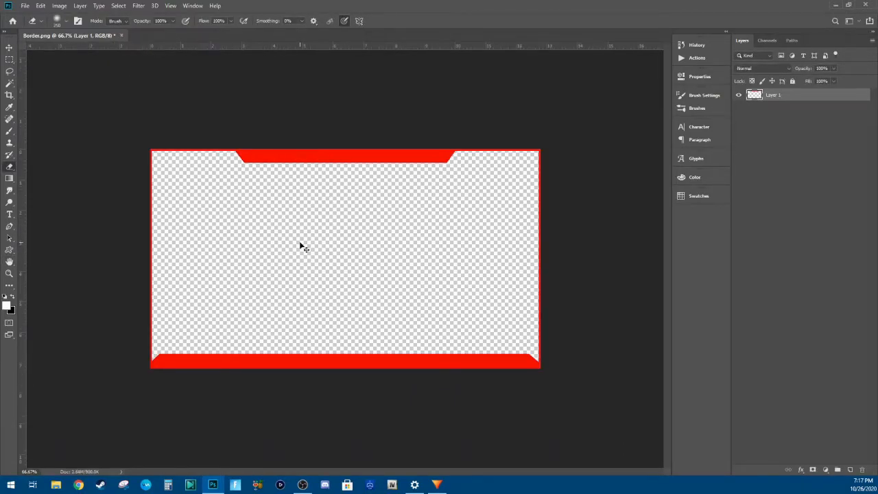
pyautogui.hotkey('ctrl', '+')
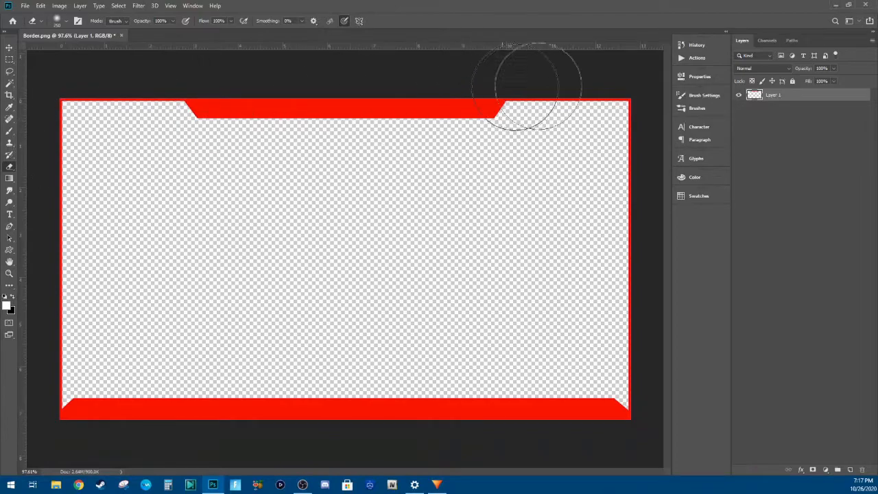
pyautogui.click(24, 5)
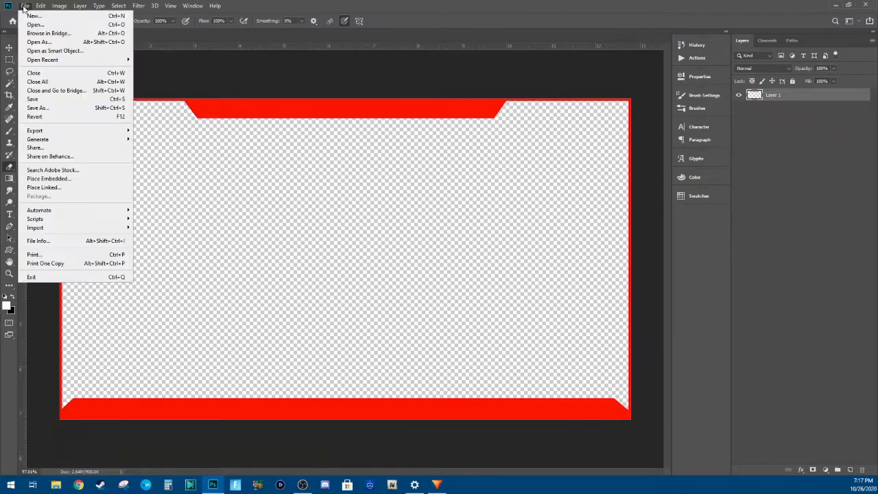
pyautogui.click(48, 108)
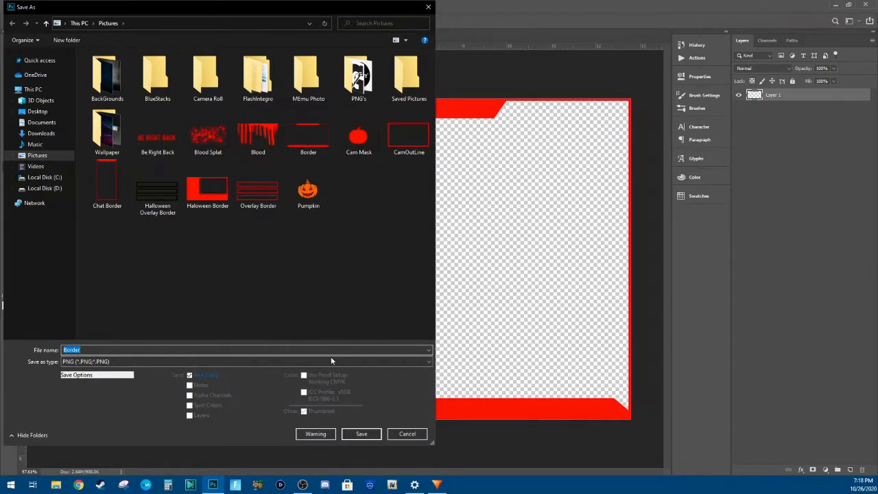
pyautogui.click(415, 434)
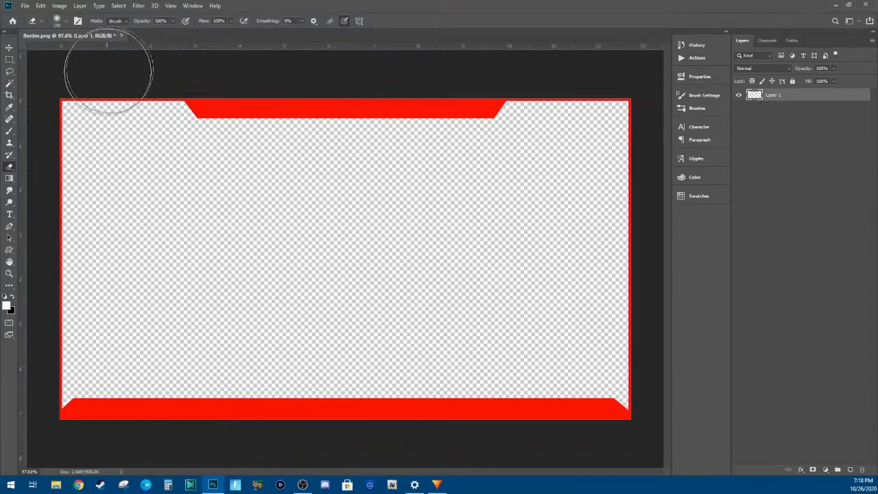
# Close Border.png without saving its changes and minimise Photoshop
pyautogui.click(121, 35)
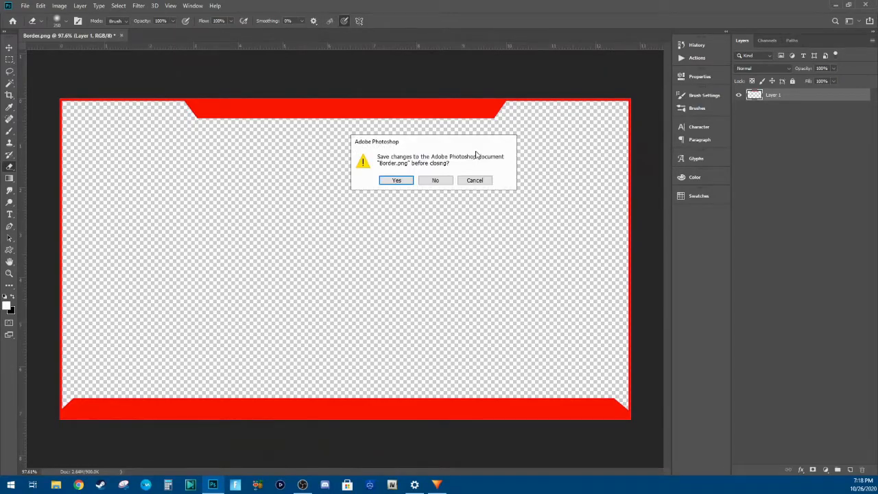
pyautogui.click(436, 181)
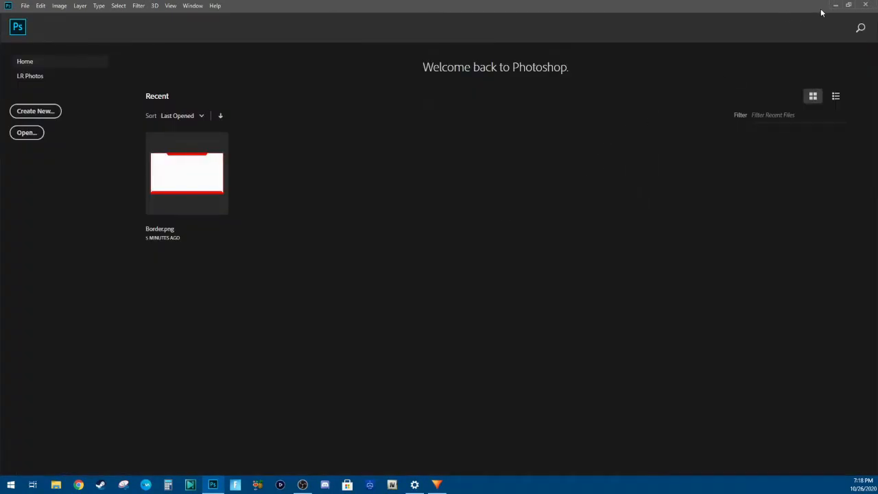
pyautogui.click(836, 5)
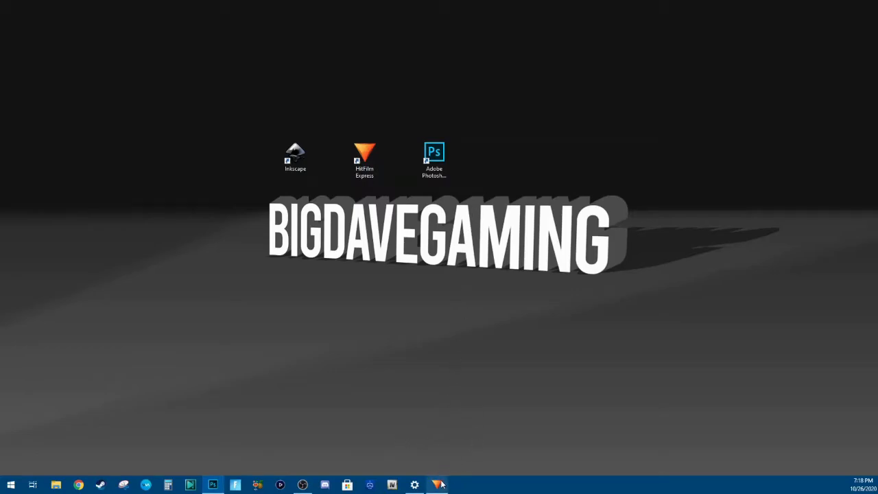
# Switch to HitFilm Express and import the Border image from the Pictures folder into the project media
pyautogui.moveTo(437, 485)
pyautogui.click(477, 439)
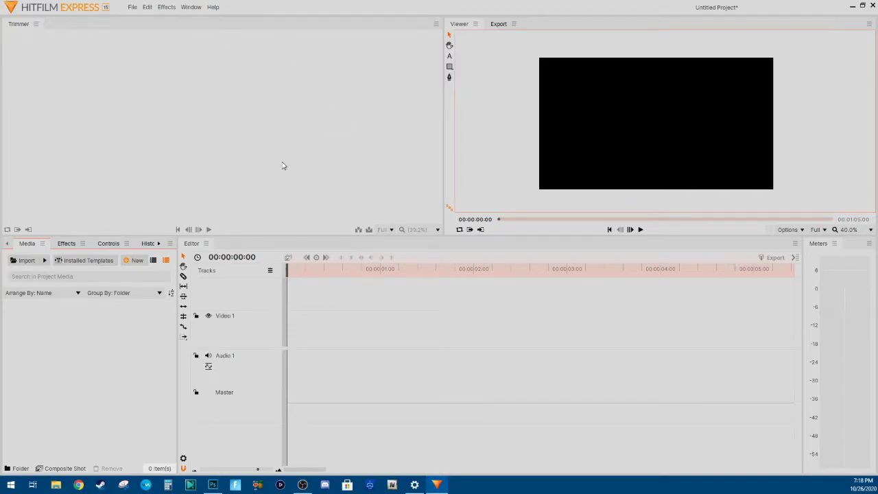
pyautogui.click(56, 485)
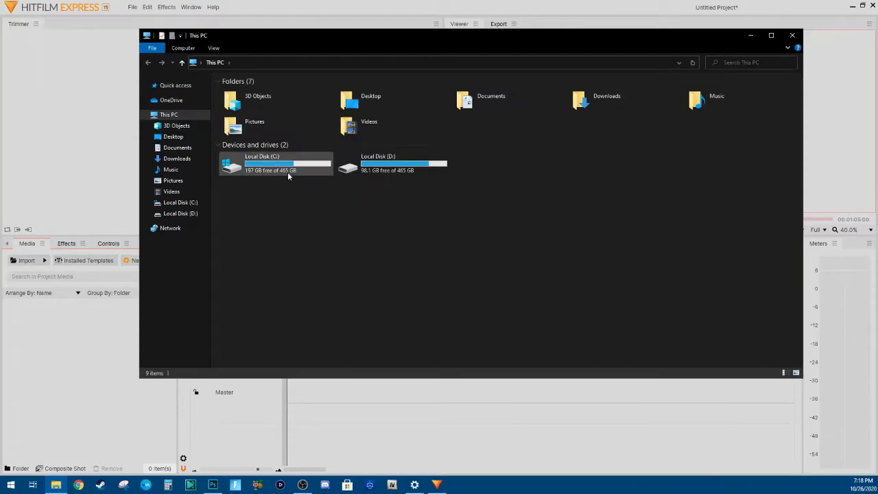
pyautogui.doubleClick(266, 126)
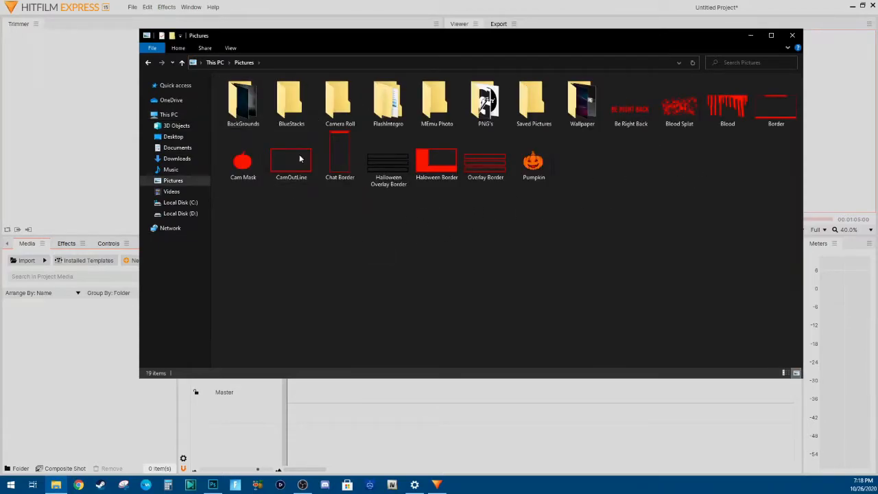
pyautogui.click(770, 103)
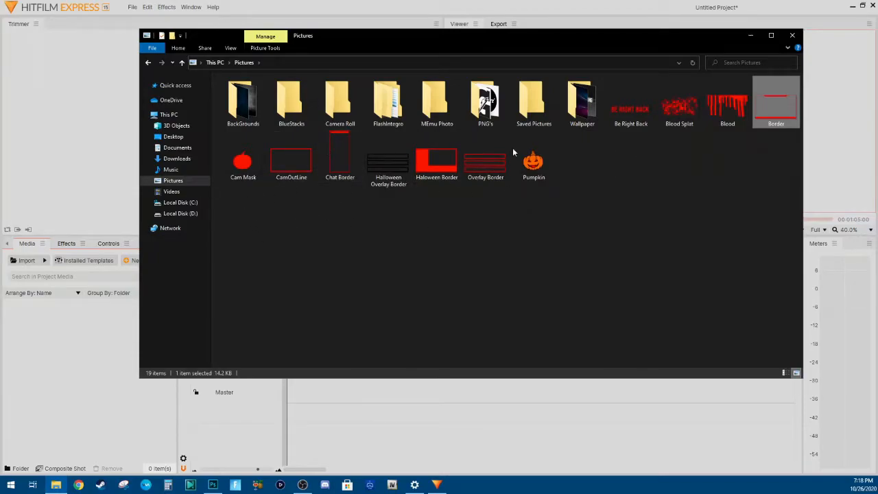
pyautogui.moveTo(772, 100); pyautogui.dragTo(83, 336)
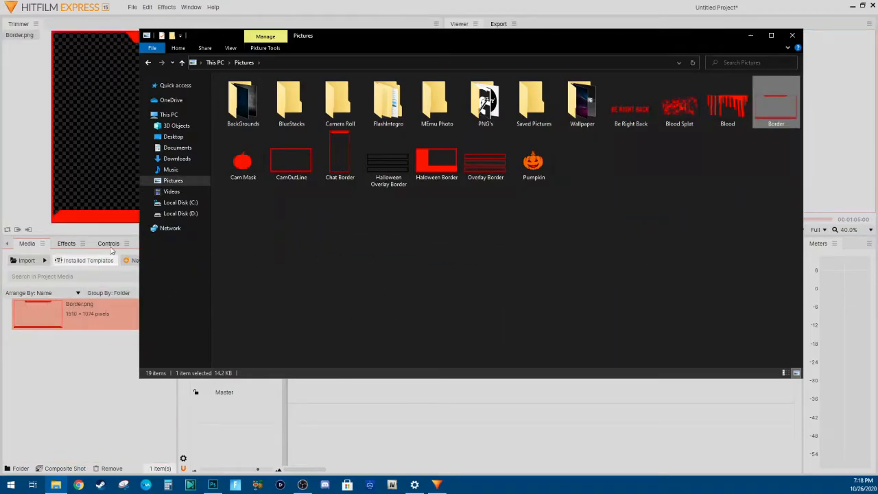
pyautogui.click(753, 37)
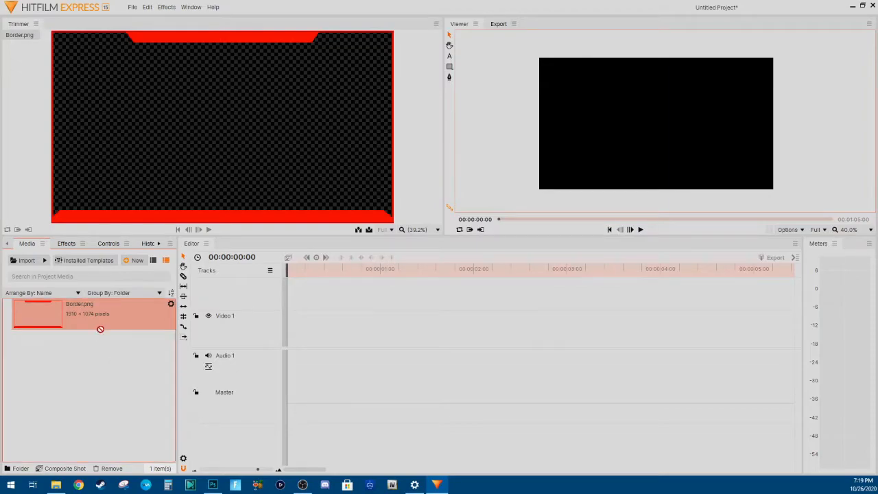
# Place Border.png at the start of the Video 1 track and make it a composite shot named "Border Composite Shot"
pyautogui.moveTo(96, 313); pyautogui.dragTo(310, 315)
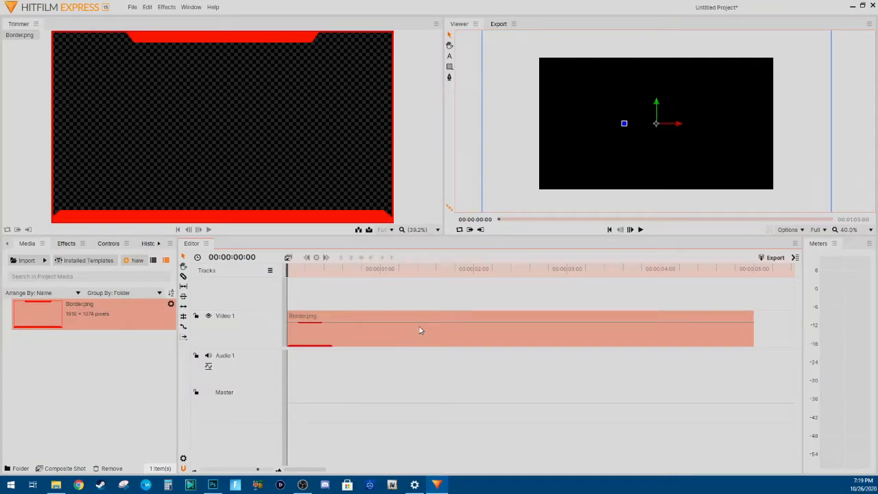
pyautogui.rightClick(358, 340)
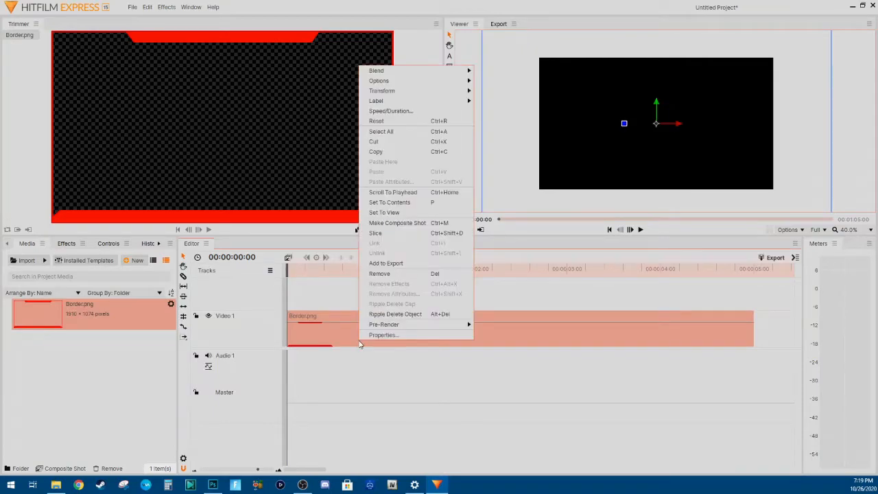
pyautogui.click(398, 223)
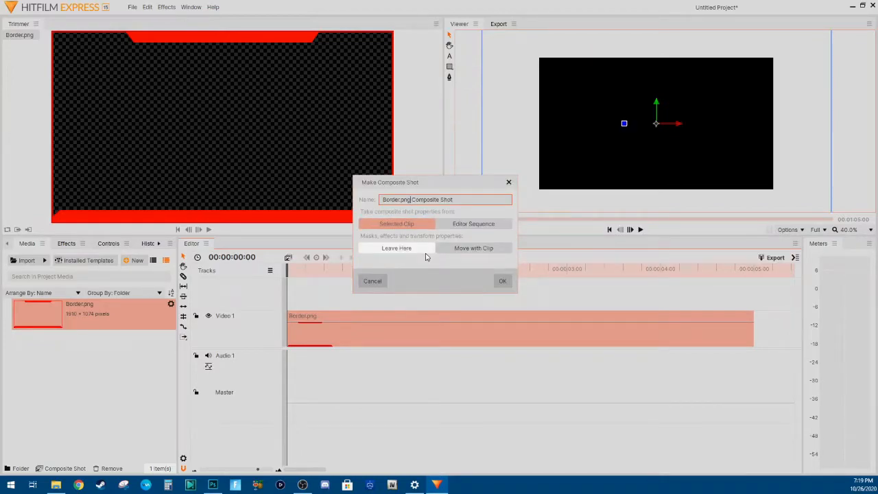
pyautogui.press('BackSpace')
pyautogui.press('BackSpace')
pyautogui.press('BackSpace')
pyautogui.press('BackSpace')
pyautogui.click(426, 254)
pyautogui.click(503, 282)
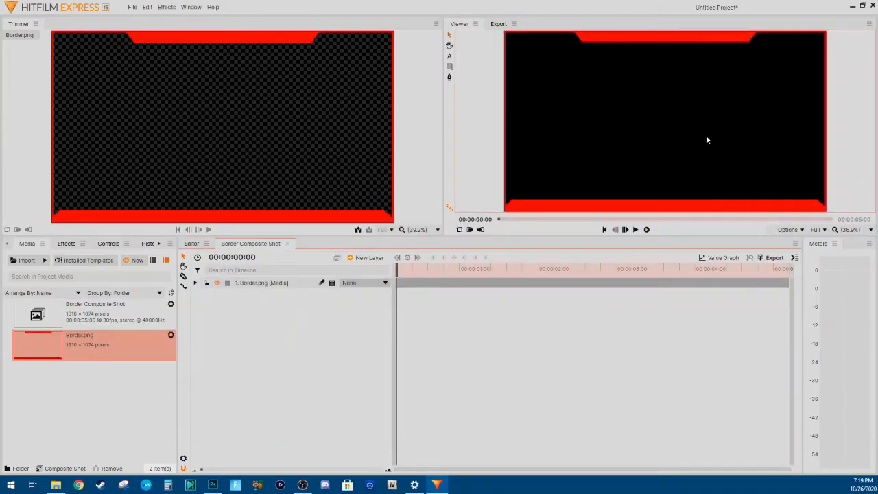
pyautogui.scroll(-1, 477, 117)
pyautogui.scroll(1, 476, 117)
pyautogui.scroll(-1, 477, 118)
pyautogui.scroll(1, 477, 117)
pyautogui.scroll(-1, 476, 117)
pyautogui.moveTo(476, 117)
pyautogui.mouseDown()
pyautogui.moveTo(501, 109)
pyautogui.moveTo(501, 128)
pyautogui.moveTo(485, 119)
pyautogui.mouseUp()
pyautogui.click(130, 317)
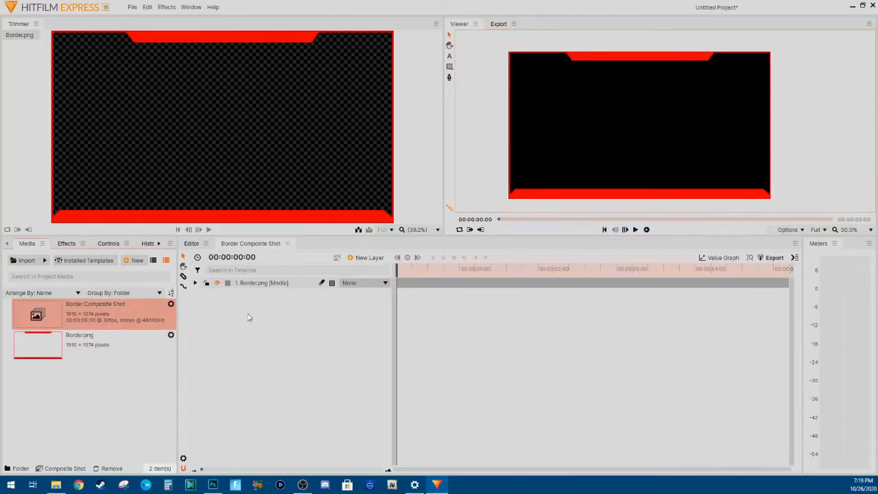
# Add a white plane layer 3910 pixels wide and 3074 pixels high to the border composite shot
pyautogui.click(367, 259)
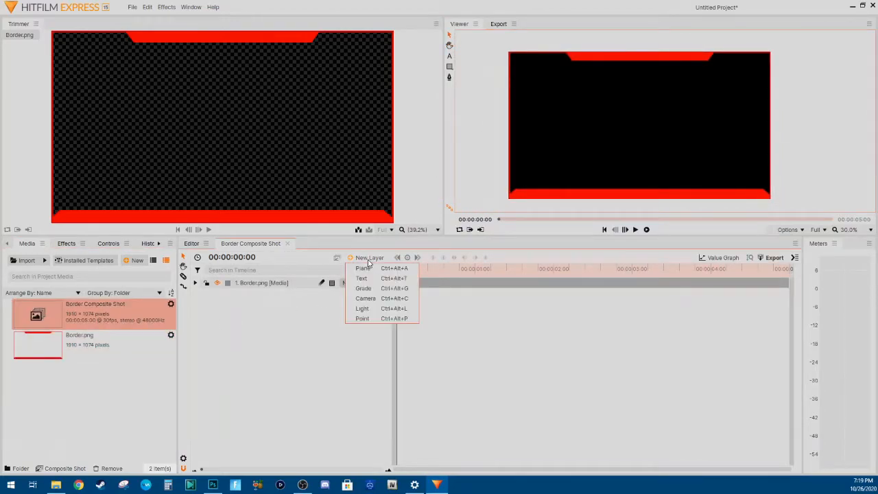
pyautogui.click(362, 268)
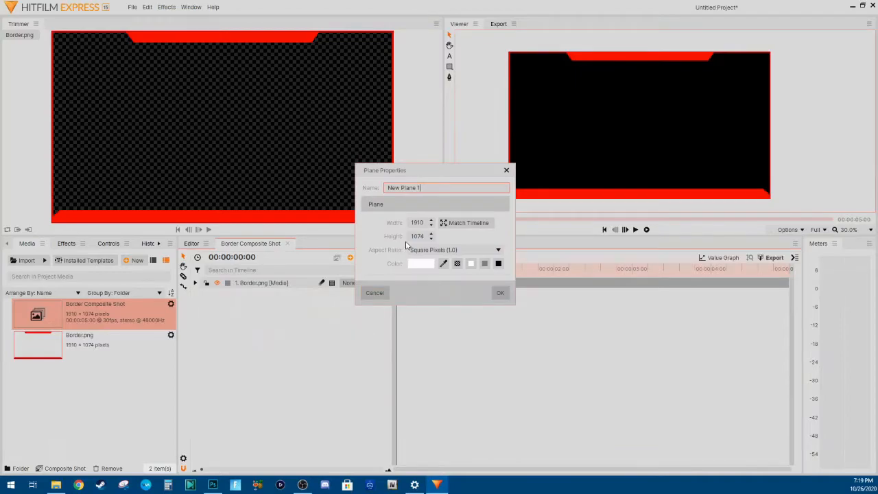
pyautogui.press('Tab')
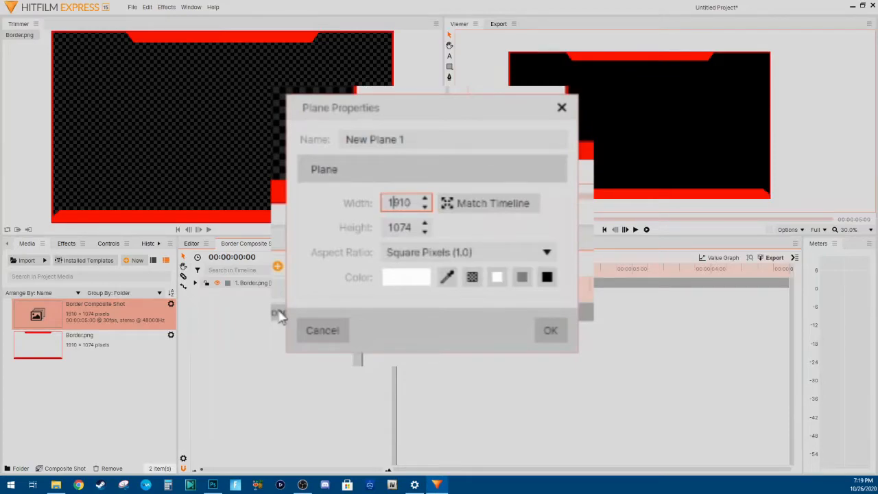
pyautogui.press('BackSpace')
pyautogui.write('3')
pyautogui.click(395, 228)
pyautogui.press('BackSpace')
pyautogui.write('3')
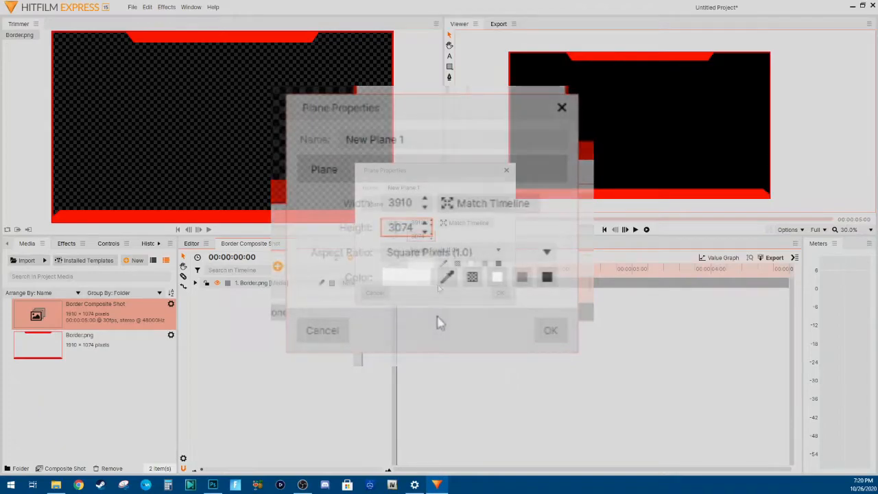
pyautogui.click(501, 293)
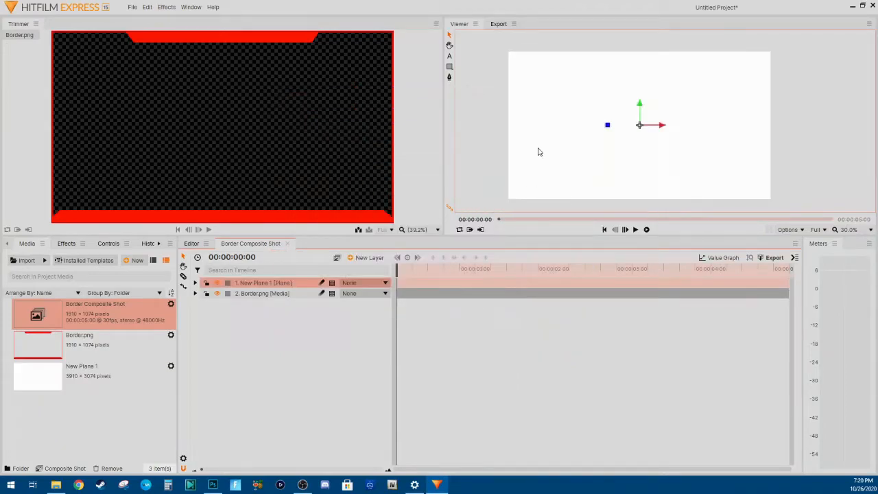
# Try rotating the plane about its centre in the viewer and undo the rotation
pyautogui.scroll(-3, 495, 130)
pyautogui.moveTo(478, 151); pyautogui.dragTo(538, 153)
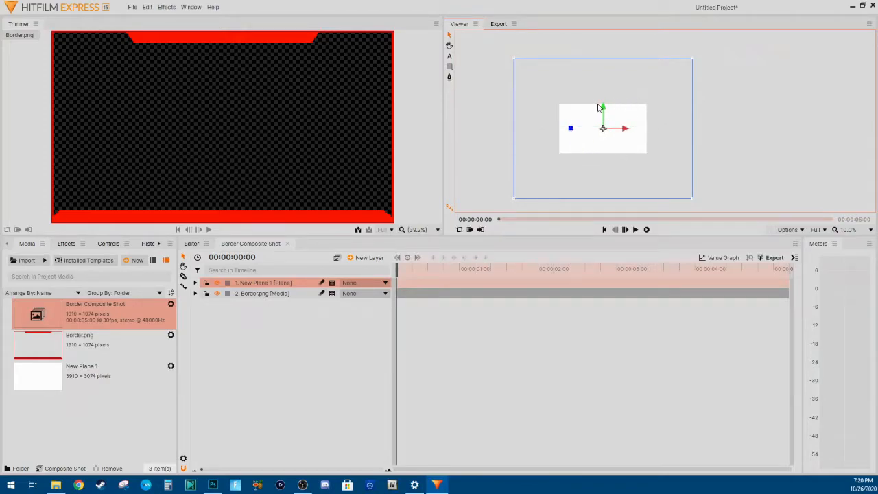
pyautogui.moveTo(570, 131); pyautogui.dragTo(635, 135)
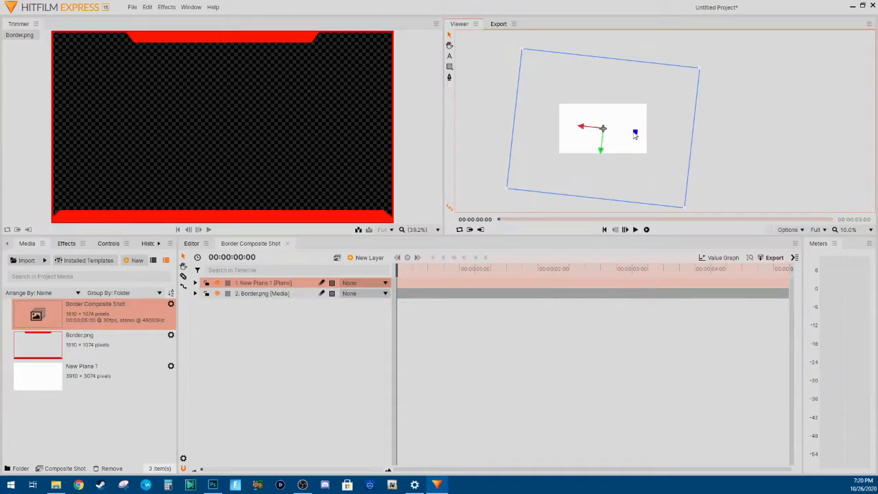
pyautogui.hotkey('ctrl', 'z')
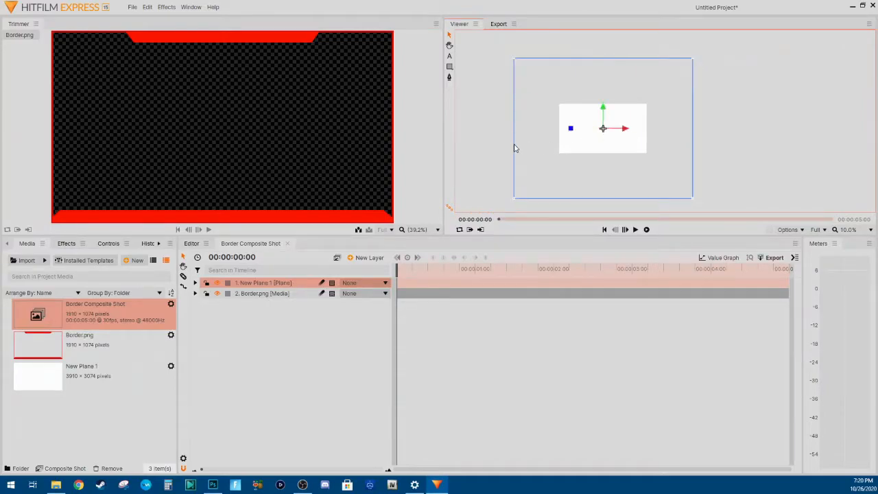
pyautogui.scroll(3, 515, 147)
pyautogui.scroll(-1, 519, 157)
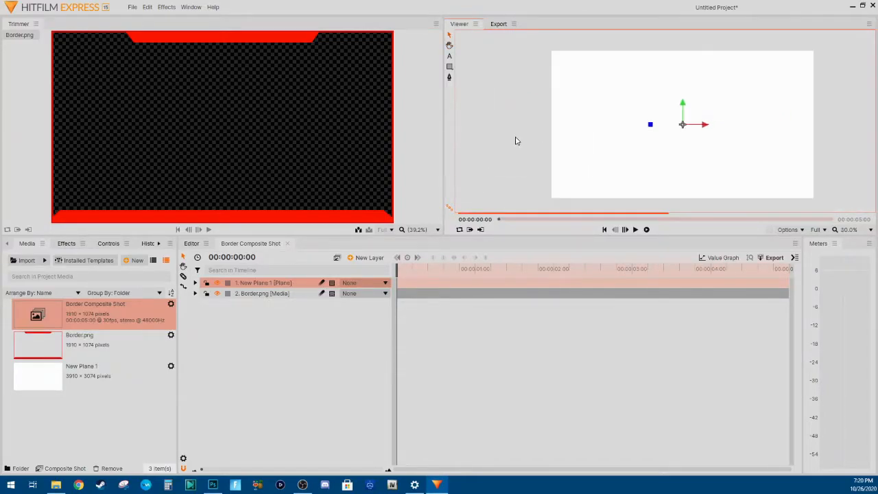
pyautogui.moveTo(506, 146); pyautogui.dragTo(448, 144)
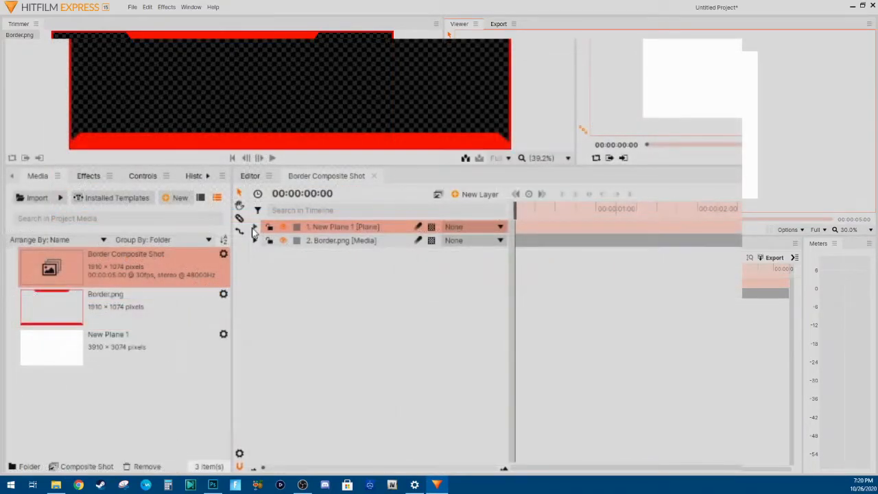
# Enable keyframing for the plane's Rotation at 00:00:00:00
pyautogui.click(255, 227)
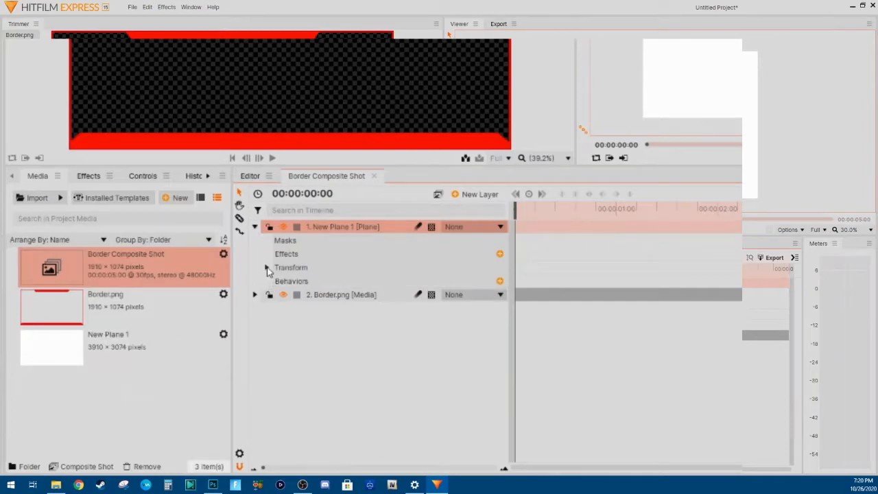
pyautogui.click(267, 268)
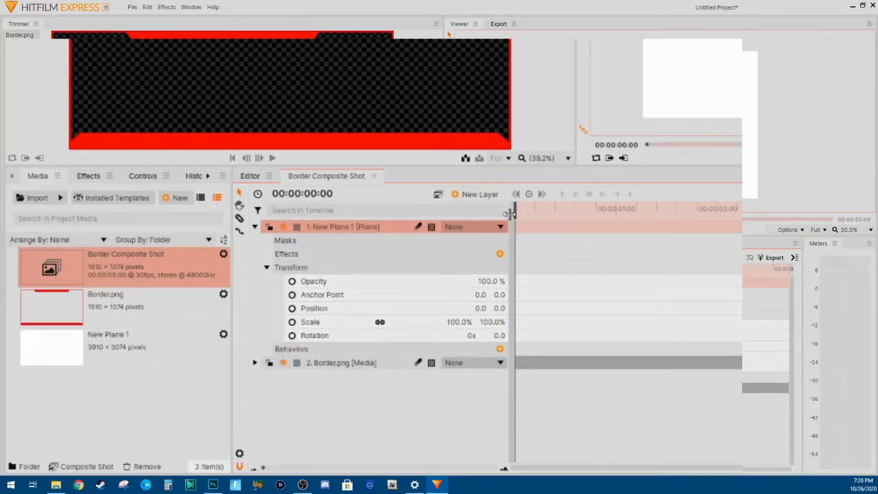
pyautogui.moveTo(520, 212)
pyautogui.mouseDown()
pyautogui.moveTo(549, 209)
pyautogui.moveTo(516, 210)
pyautogui.mouseUp()
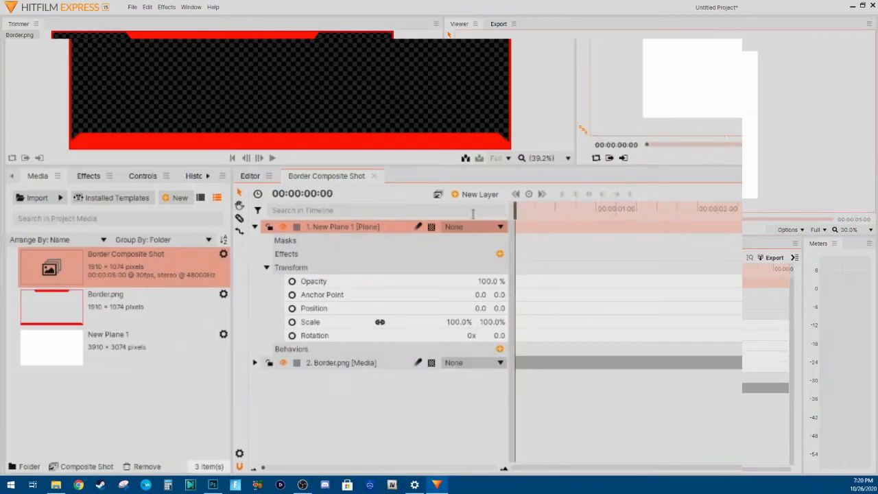
pyautogui.click(292, 336)
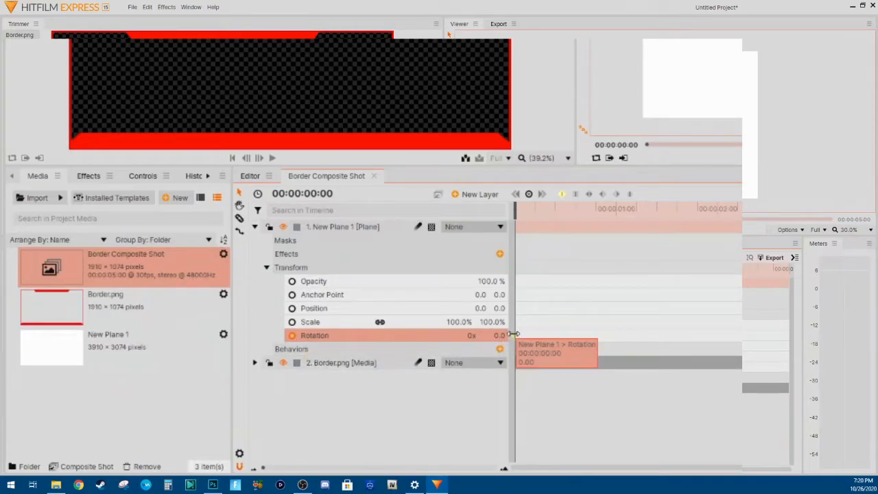
# Keyframe the plane's Rotation to 1x at 00:00:04:29, return the playhead to the start and collapse the transform properties
pyautogui.moveTo(518, 215); pyautogui.dragTo(789, 261)
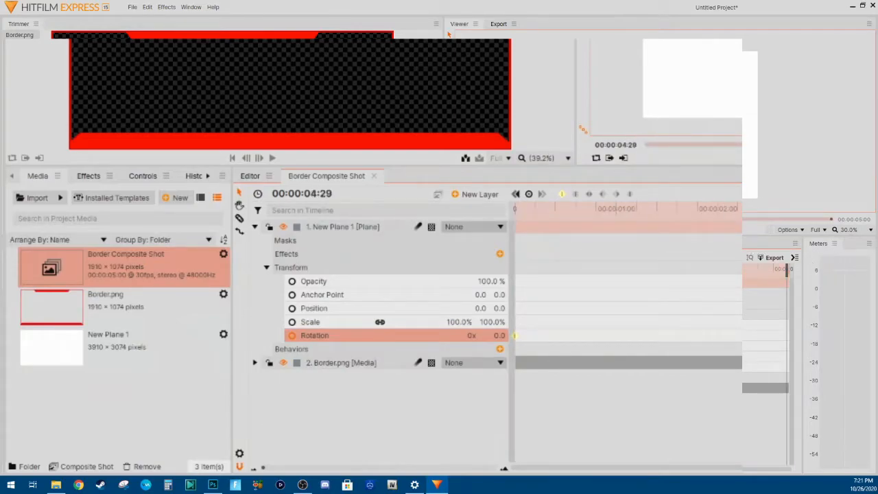
pyautogui.click(474, 336)
pyautogui.write('1')
pyautogui.click(404, 424)
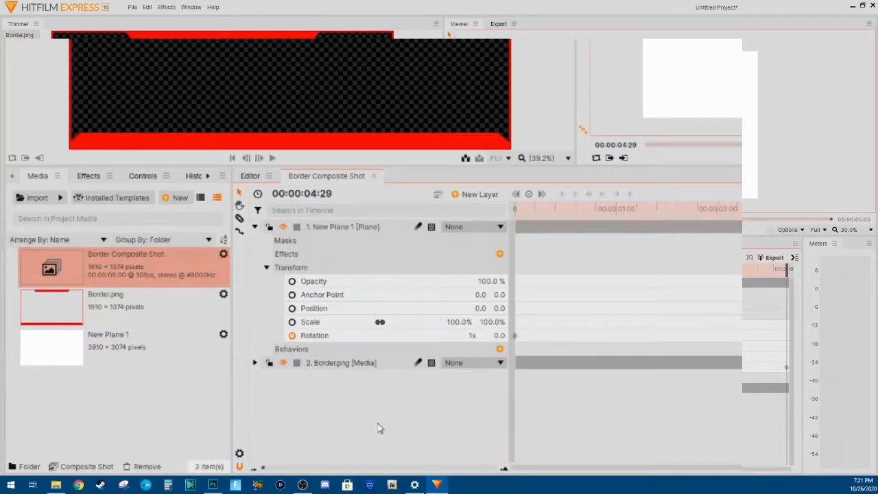
pyautogui.press('Home')
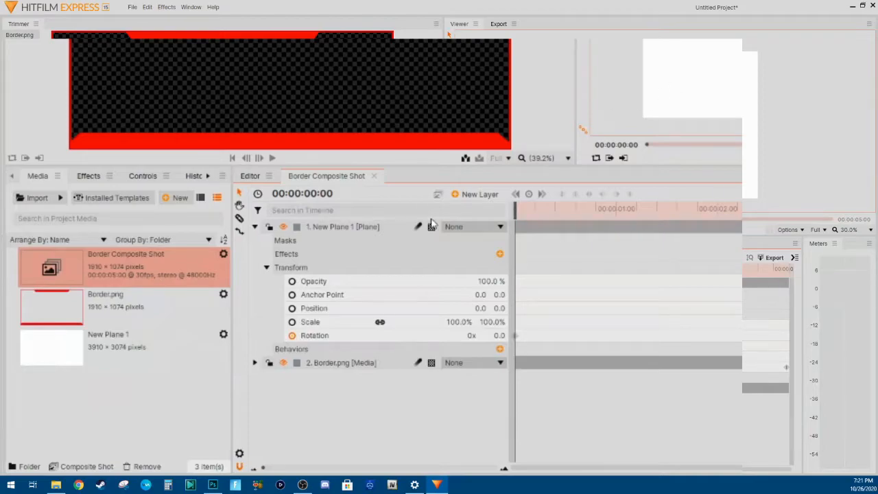
pyautogui.click(266, 269)
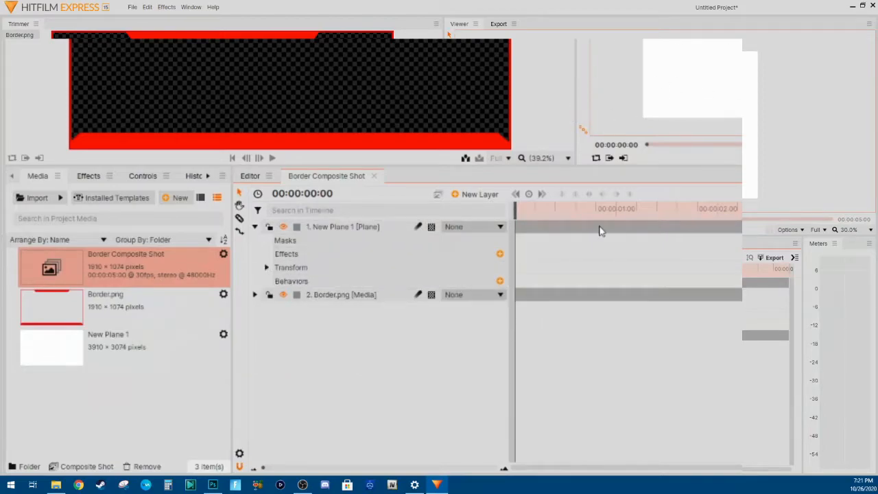
pyautogui.click(500, 254)
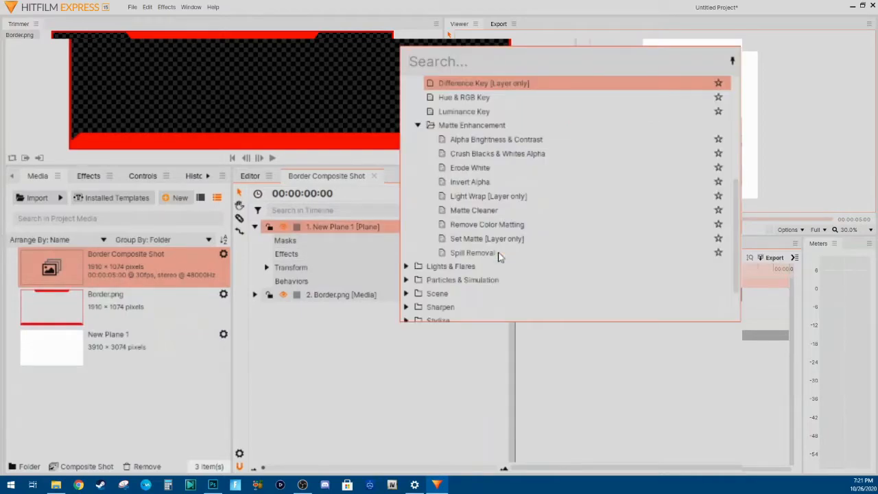
pyautogui.click(417, 127)
pyautogui.scroll(3, 421, 159)
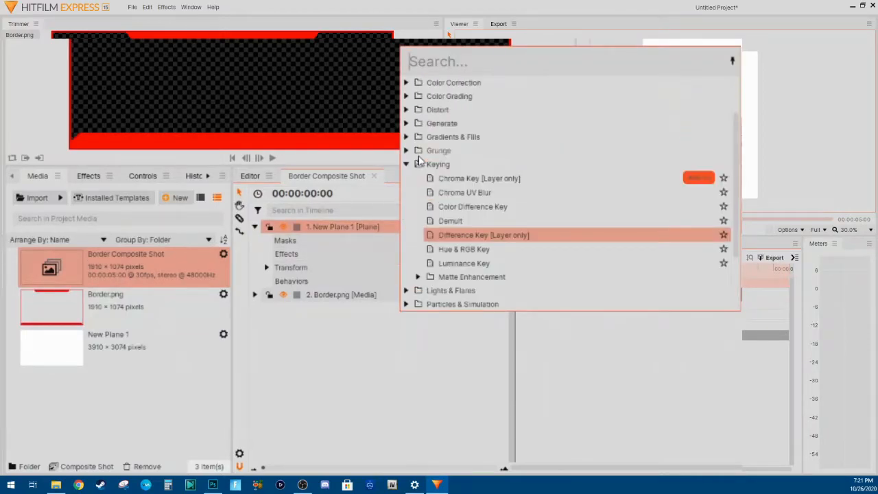
pyautogui.click(417, 164)
pyautogui.click(378, 375)
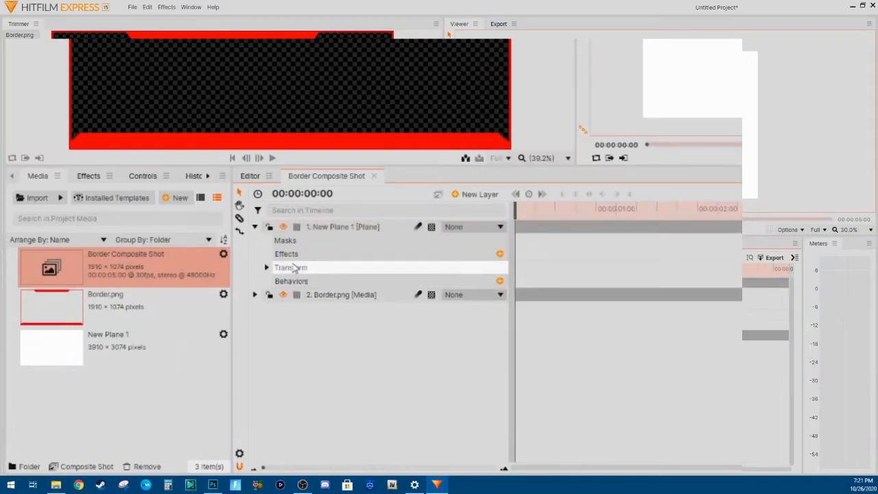
# Add the Color Gradient effect from Gradients & Fills to the plane layer
pyautogui.click(502, 254)
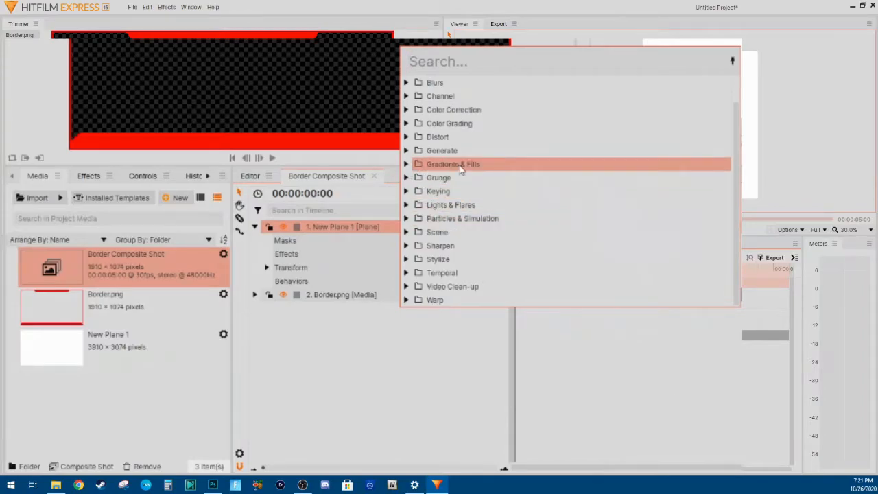
pyautogui.click(406, 165)
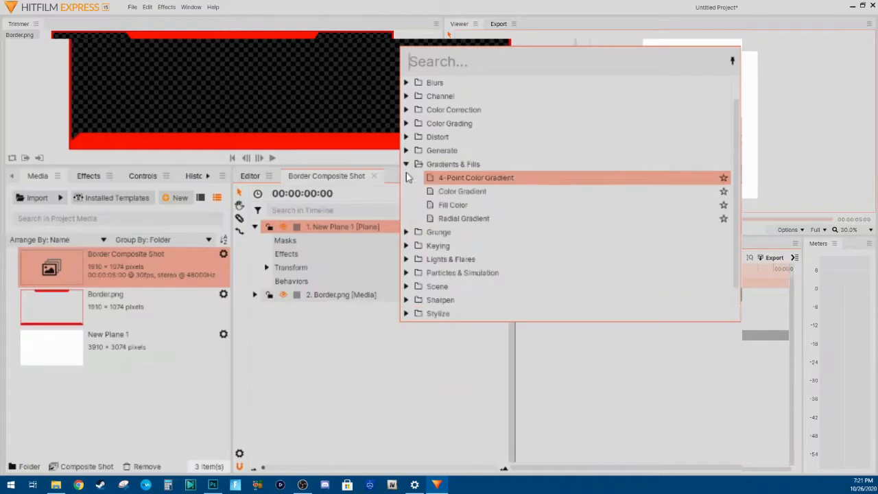
pyautogui.doubleClick(446, 192)
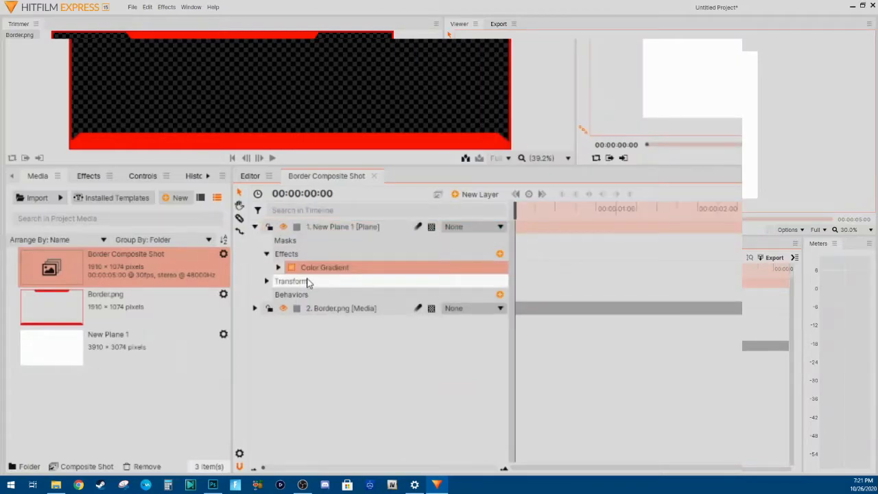
# Set the Color Gradient's blend mode to Normal and its opacity to 100%
pyautogui.click(279, 267)
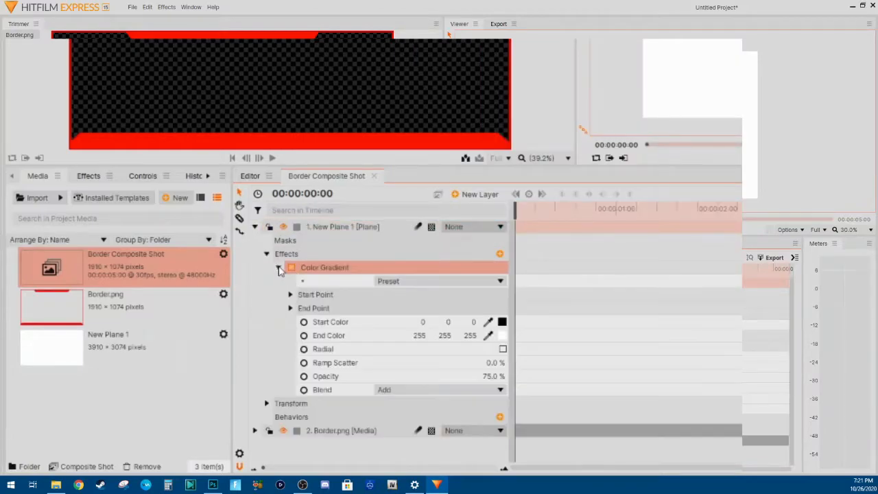
pyautogui.click(401, 390)
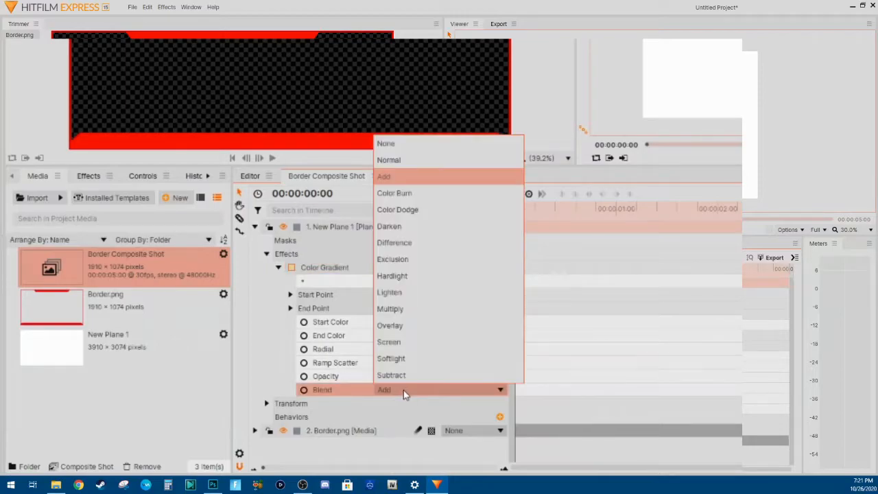
pyautogui.click(398, 160)
pyautogui.click(490, 376)
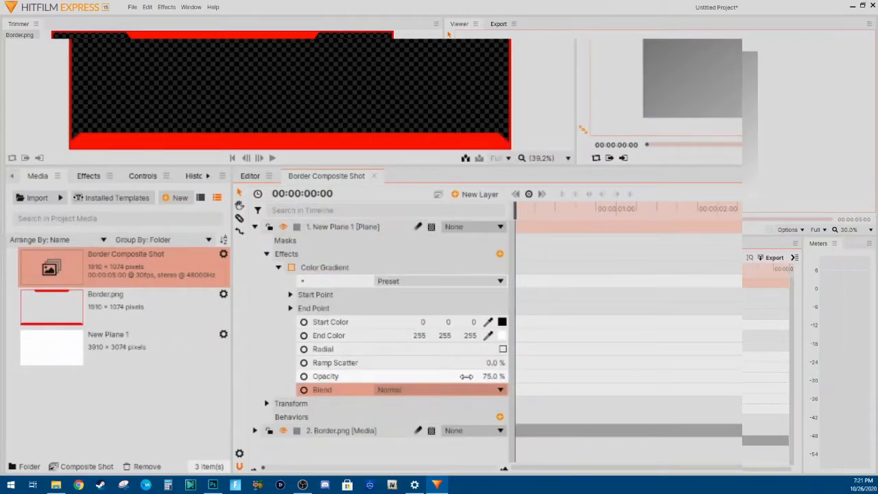
pyautogui.write('100')
pyautogui.press('Return')
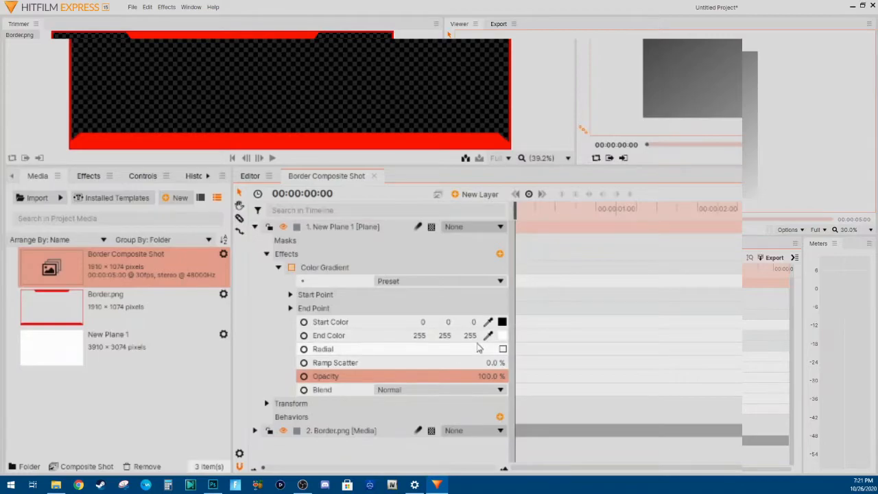
# Set the Color Gradient's end color to blue (#0000ff) and its start color to red (#ff0000)
pyautogui.click(502, 338)
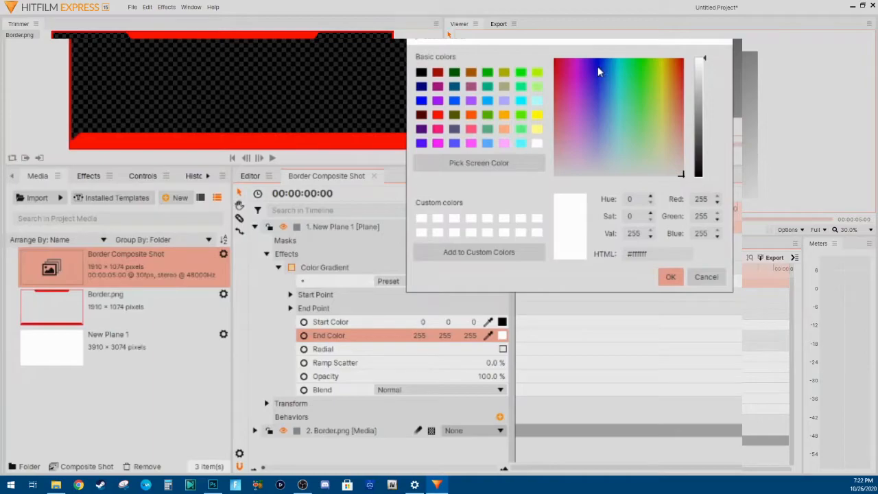
pyautogui.moveTo(598, 67); pyautogui.dragTo(598, 44)
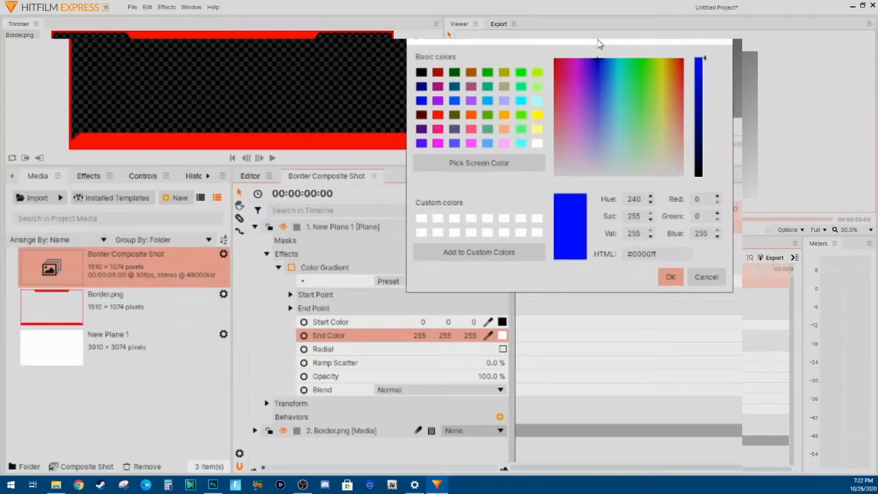
pyautogui.click(672, 278)
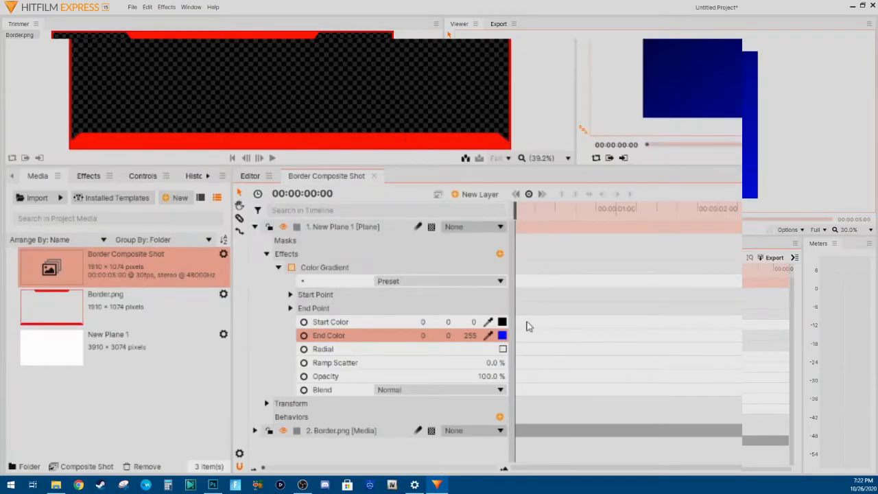
pyautogui.click(503, 323)
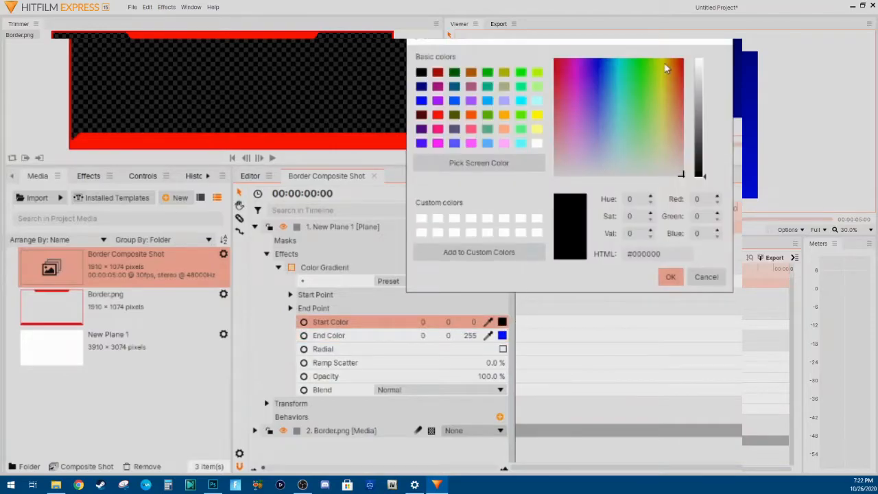
pyautogui.moveTo(668, 69); pyautogui.dragTo(697, 48)
pyautogui.moveTo(698, 125); pyautogui.dragTo(700, 47)
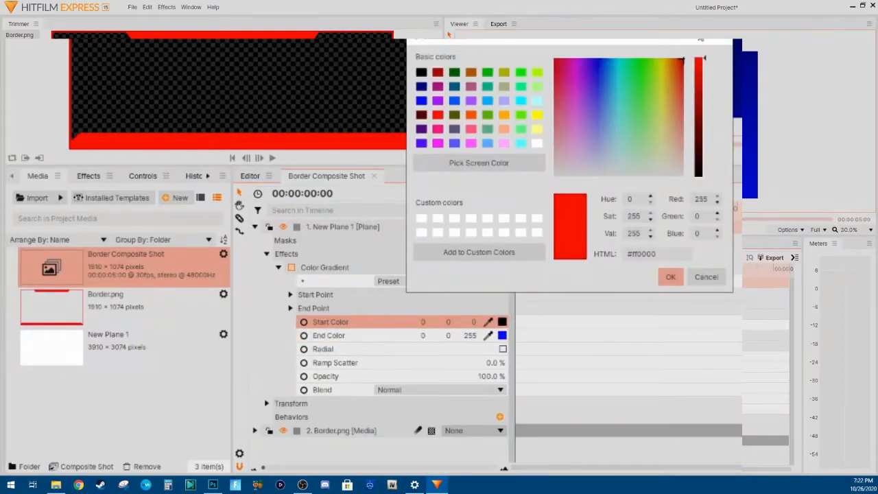
pyautogui.click(670, 278)
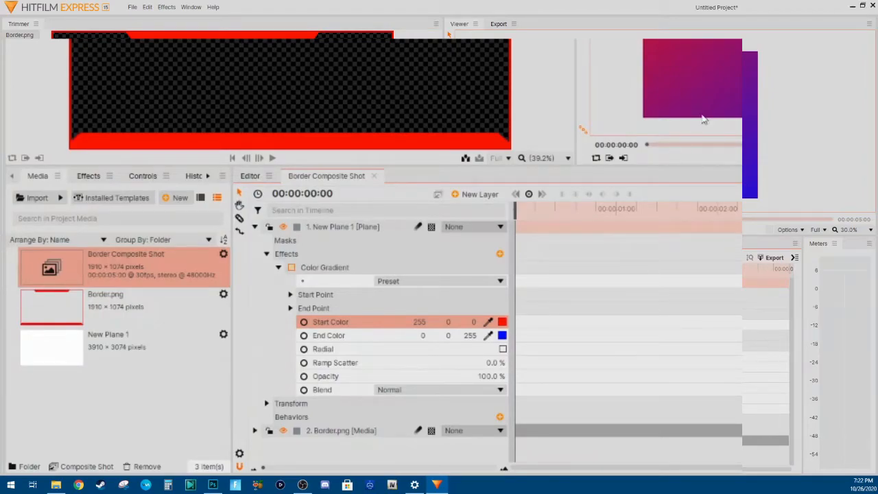
pyautogui.scroll(-3, 638, 57)
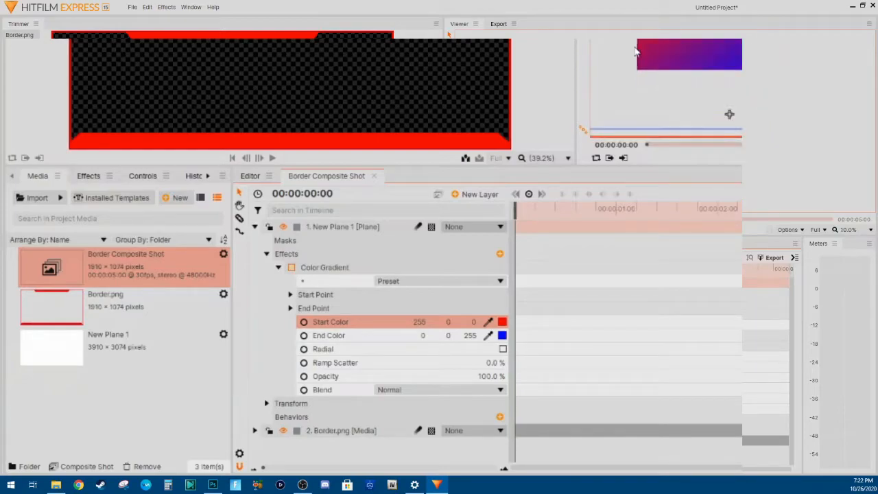
# Collapse the Color Gradient settings and play the composite shot to preview the rotating gradient
pyautogui.moveTo(626, 70); pyautogui.dragTo(668, 61)
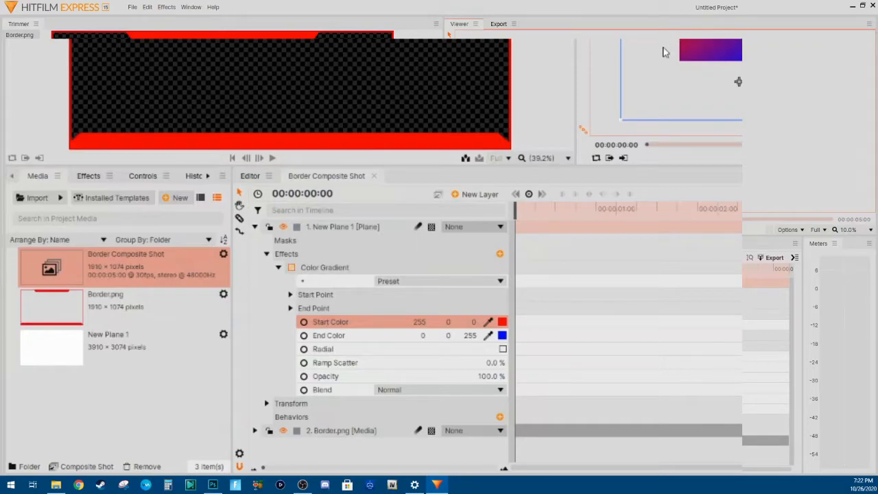
pyautogui.scroll(3, 665, 75)
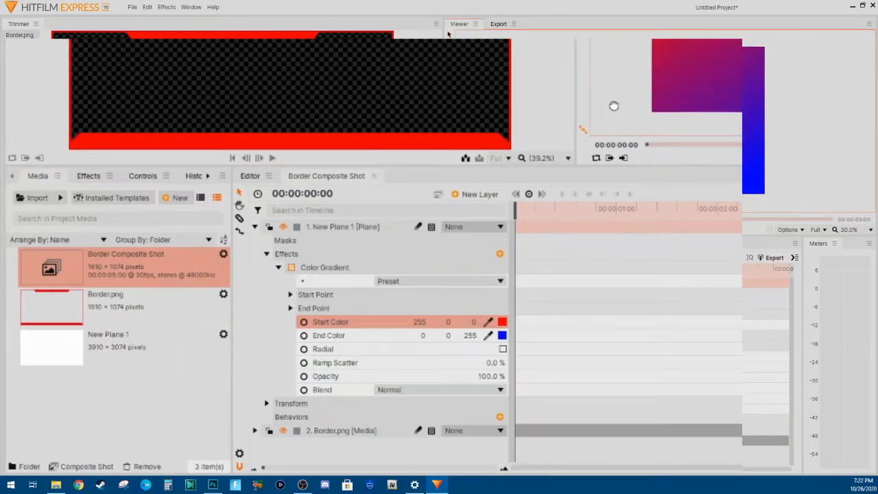
pyautogui.moveTo(614, 106); pyautogui.dragTo(605, 108)
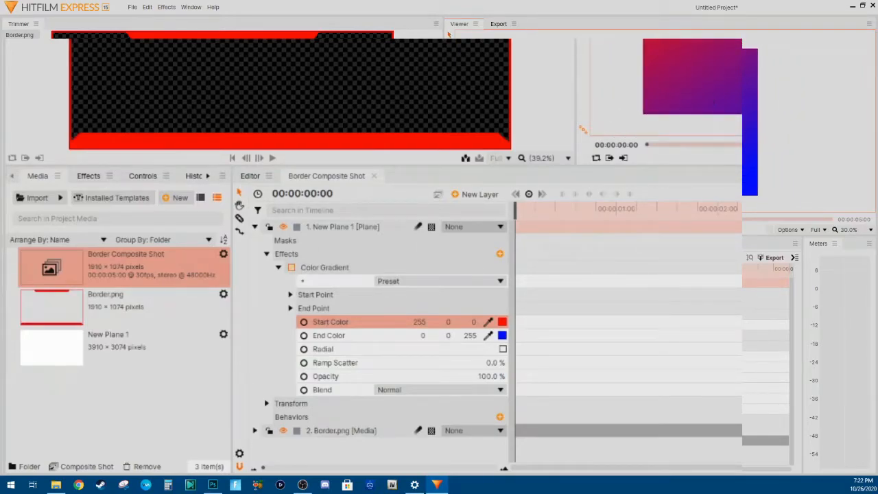
pyautogui.click(278, 268)
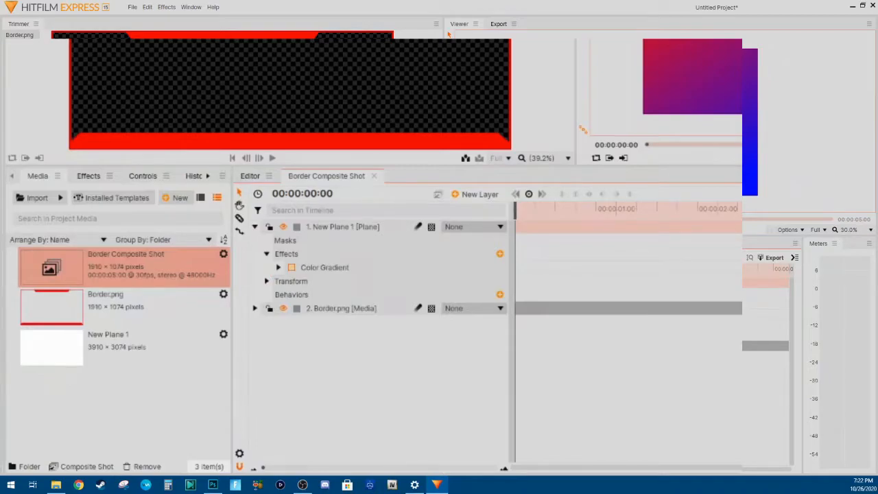
pyautogui.press('space')
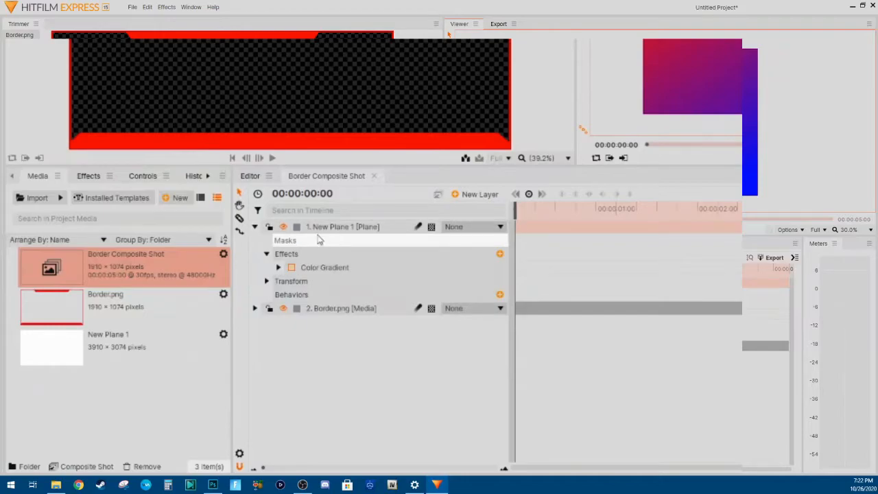
# Add the Set Matte effect from Keying > Matte Enhancement to the New Plane 1 layer
pyautogui.click(500, 255)
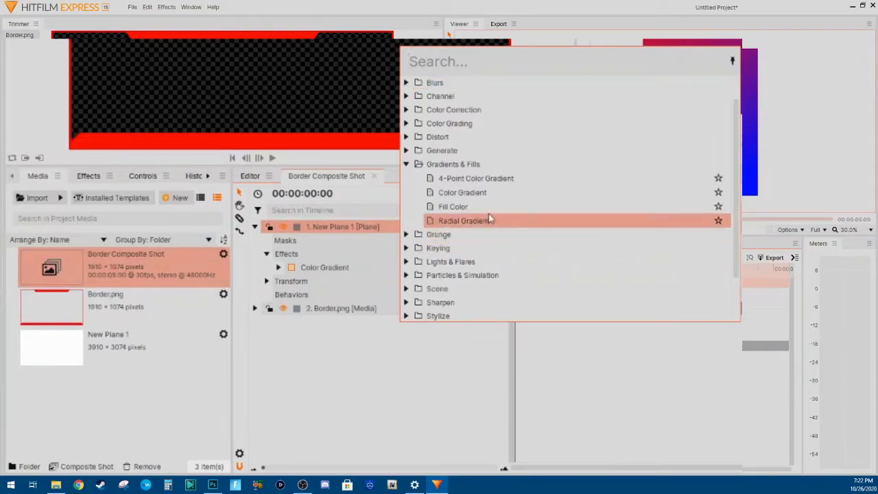
pyautogui.click(406, 166)
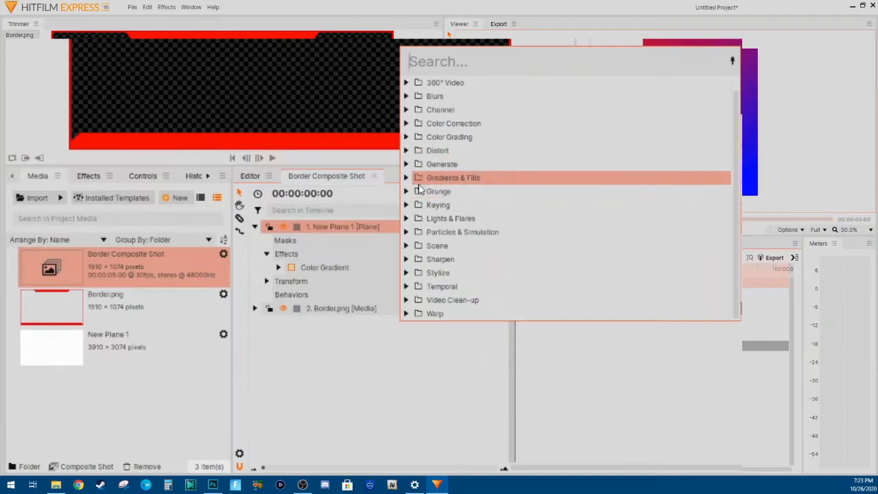
pyautogui.click(407, 206)
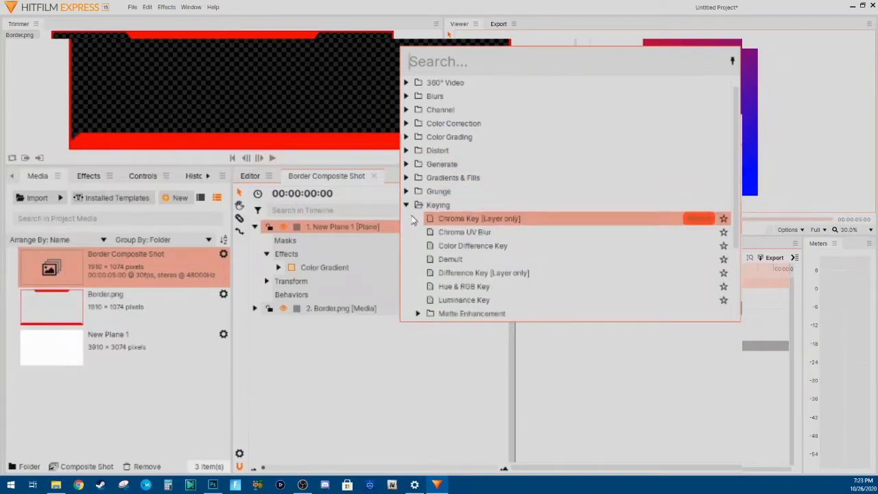
pyautogui.scroll(-2, 412, 219)
pyautogui.click(419, 232)
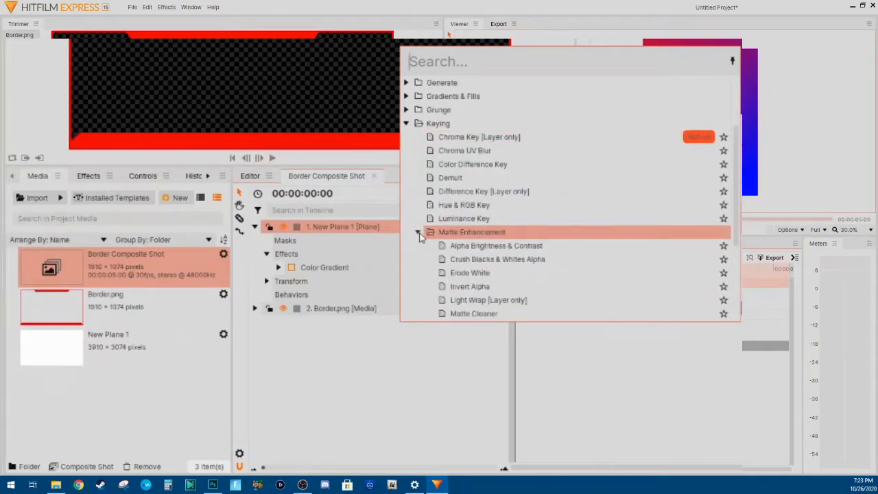
pyautogui.scroll(-2, 420, 233)
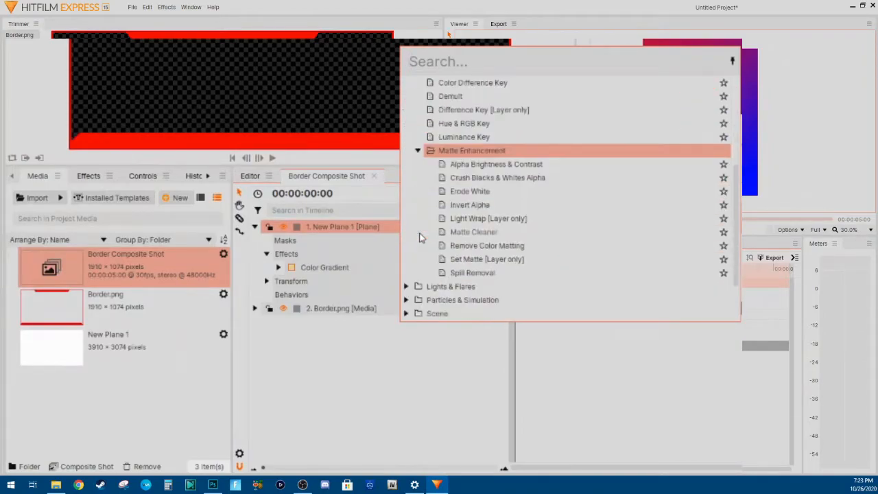
pyautogui.click(482, 260)
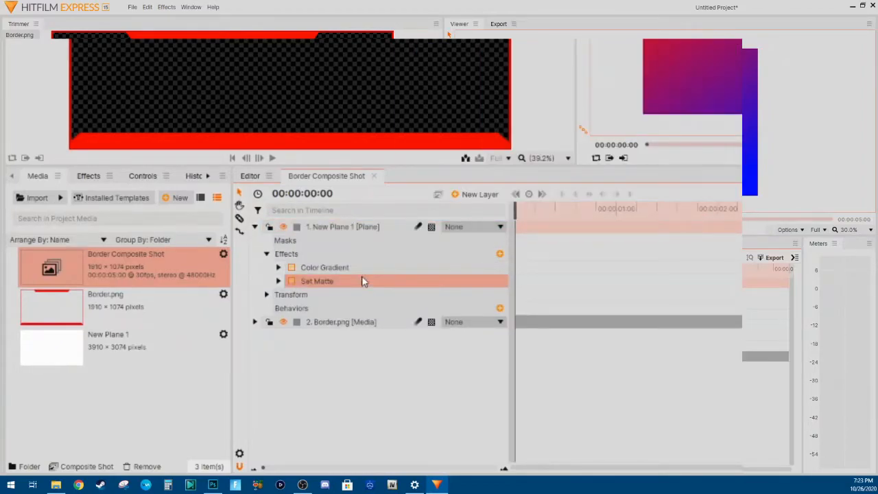
# Set the Set Matte effect's source layer to 2. Border.png and collapse its settings
pyautogui.click(278, 282)
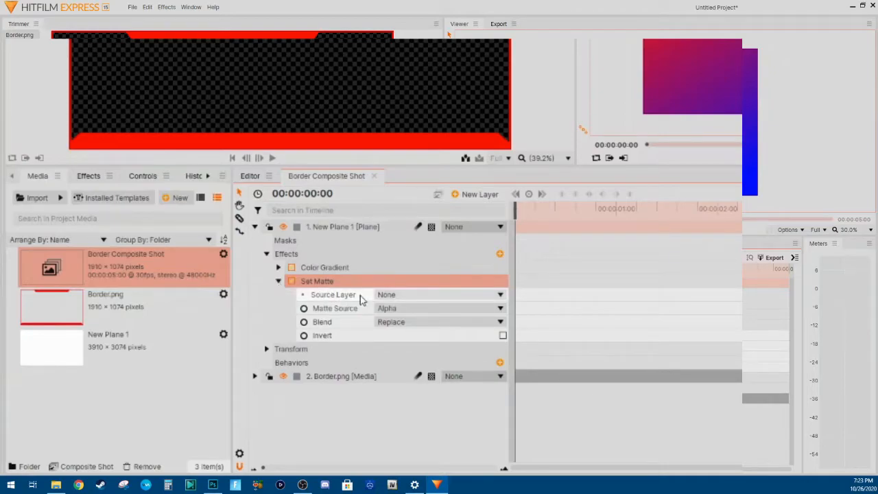
pyautogui.click(402, 297)
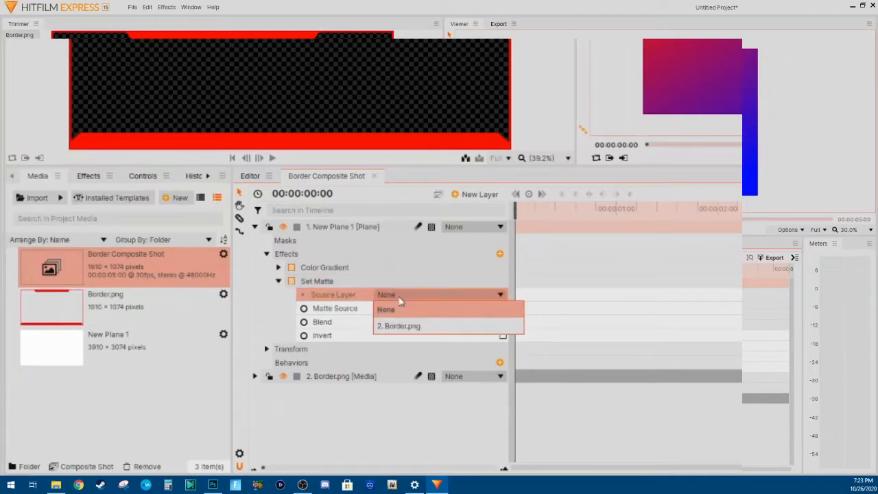
pyautogui.click(420, 328)
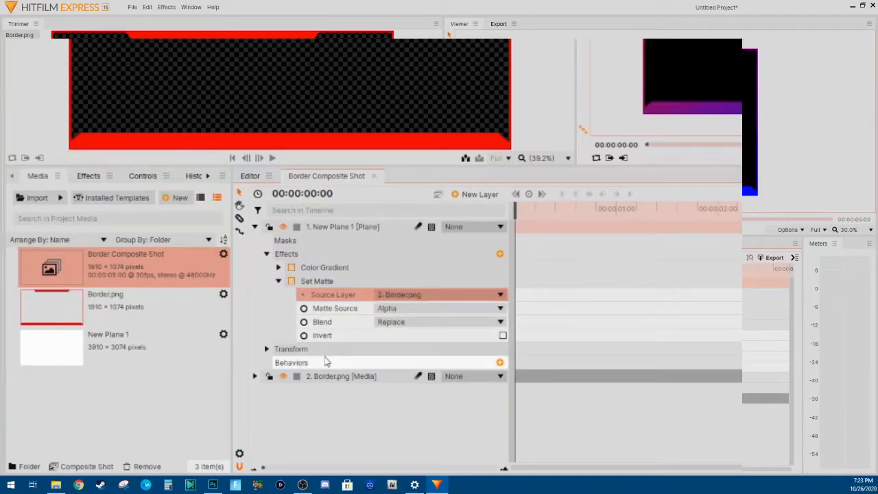
pyautogui.click(279, 283)
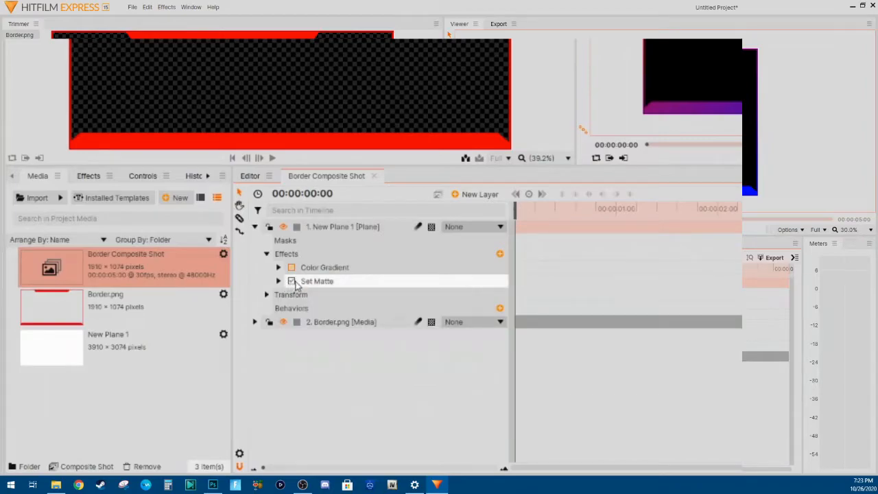
# Disable Set Matte on the plane and move the Color Gradient's control points closer together for a tighter red-to-blue transition
pyautogui.click(293, 282)
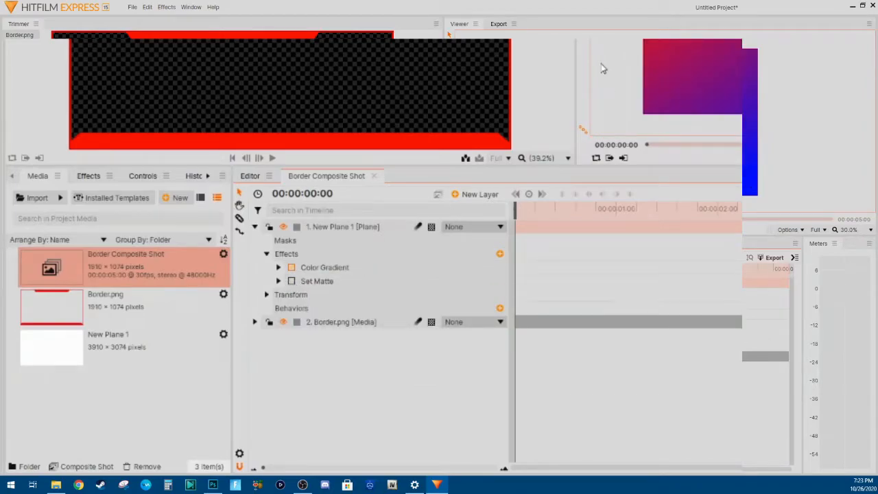
pyautogui.scroll(-1, 607, 44)
pyautogui.scroll(-1, 606, 43)
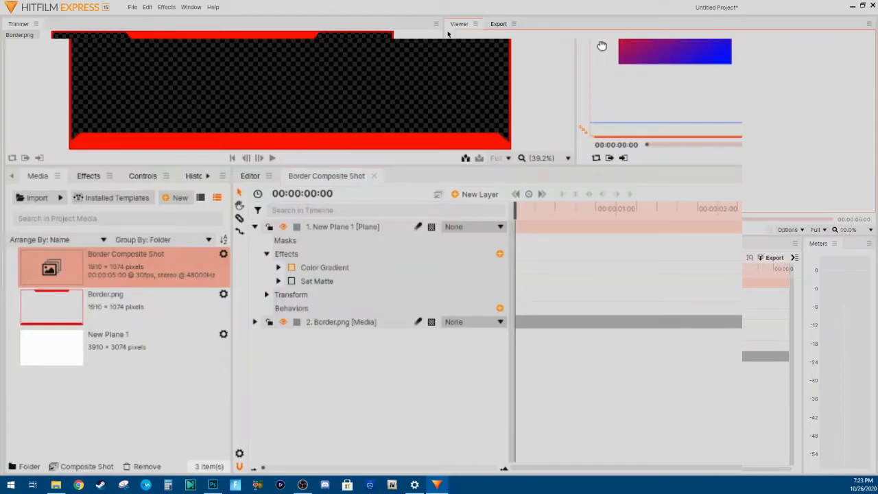
pyautogui.moveTo(606, 43); pyautogui.dragTo(632, 53)
pyautogui.click(362, 269)
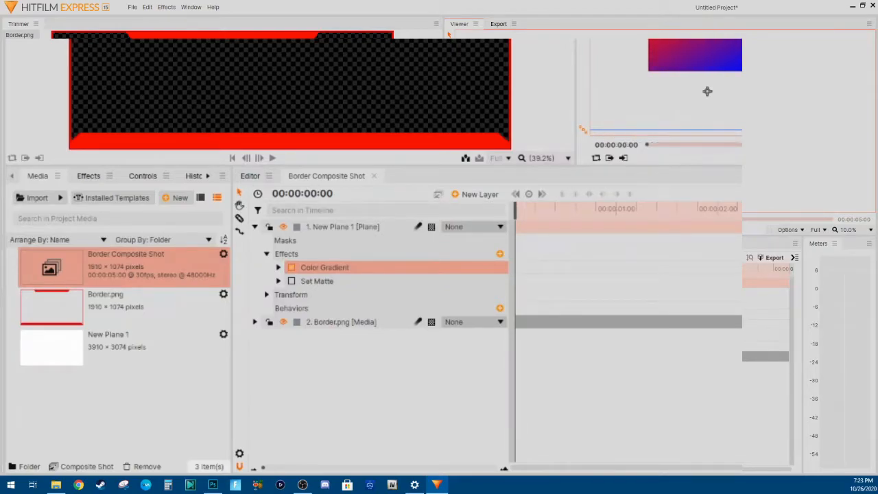
pyautogui.moveTo(707, 91); pyautogui.dragTo(700, 76)
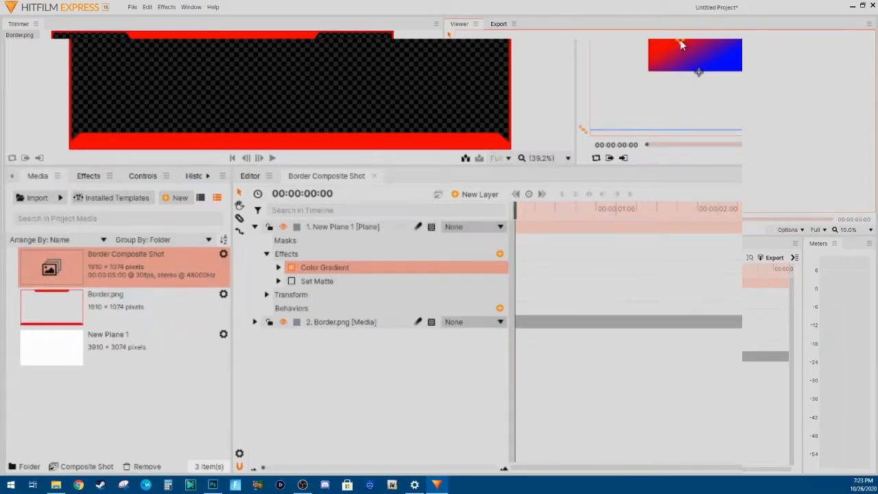
pyautogui.moveTo(698, 72); pyautogui.dragTo(690, 61)
pyautogui.click(640, 69)
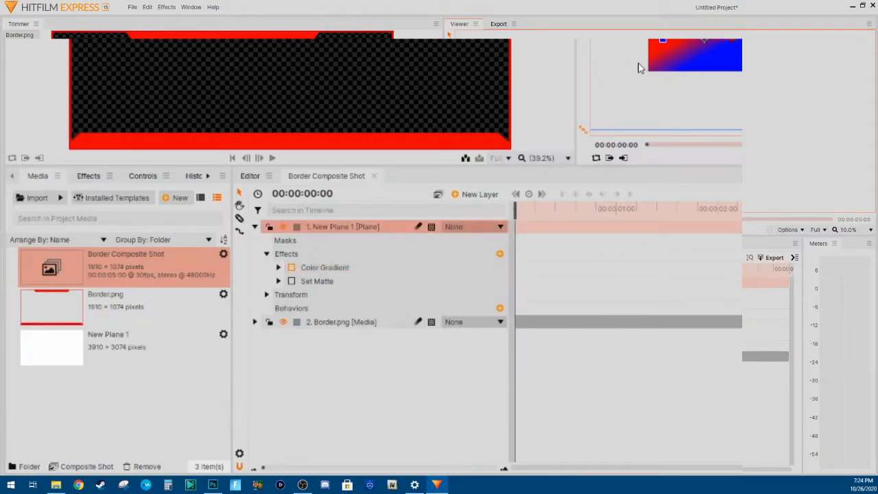
pyautogui.scroll(3, 638, 68)
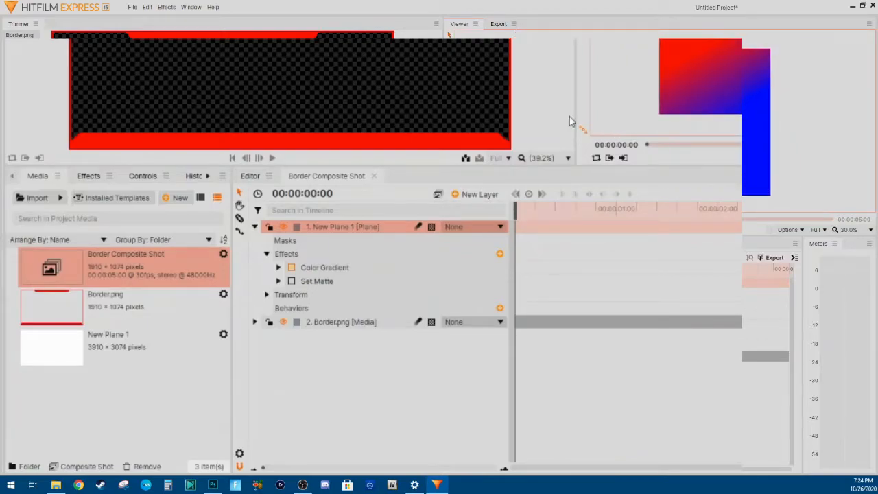
# Re-enable Set Matte, collapse the plane layer and play the border animation through to 00:00:04:29
pyautogui.click(291, 282)
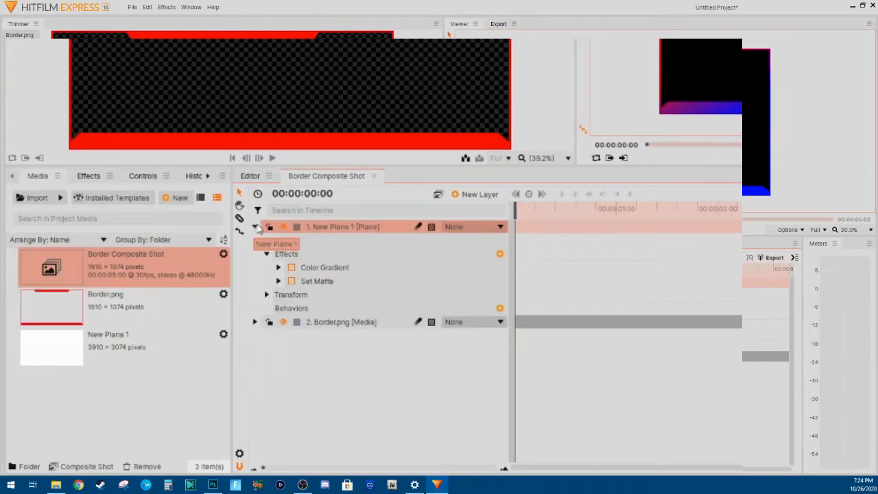
pyautogui.click(256, 228)
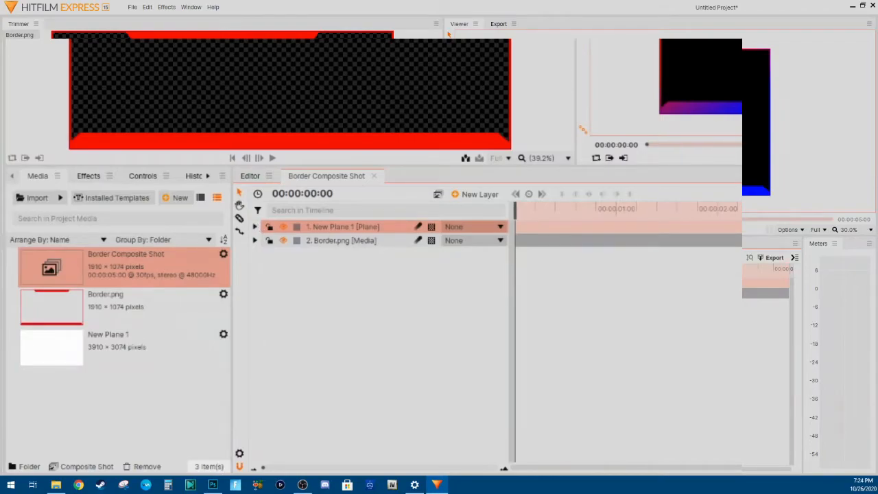
pyautogui.press('space')
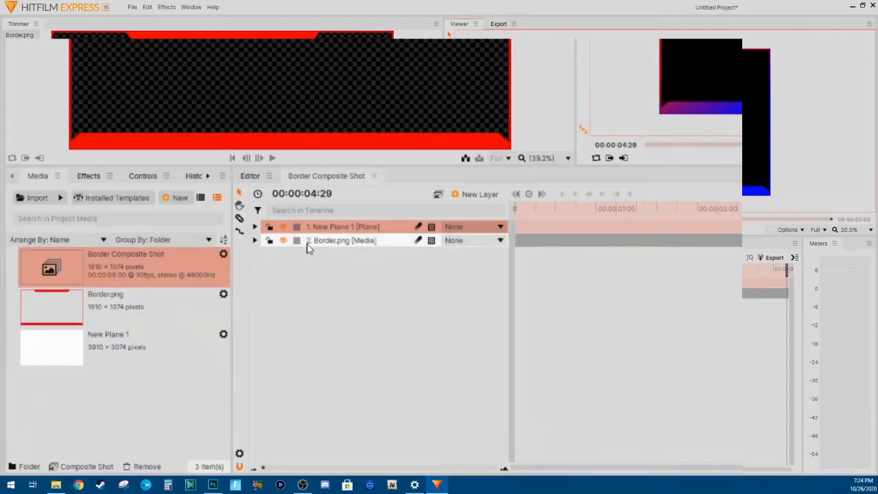
# Review the plane layer's effects and transform properties, including the Rotation keyframes, and collapse the layer again
pyautogui.click(254, 227)
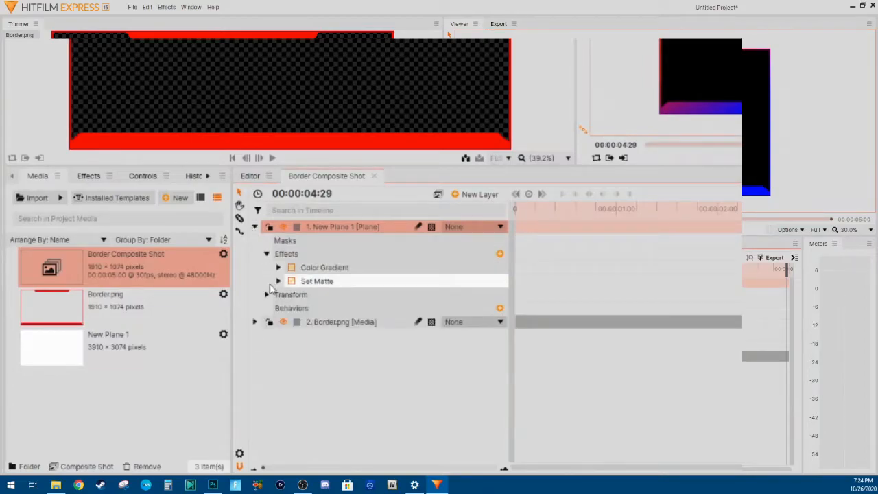
pyautogui.click(267, 295)
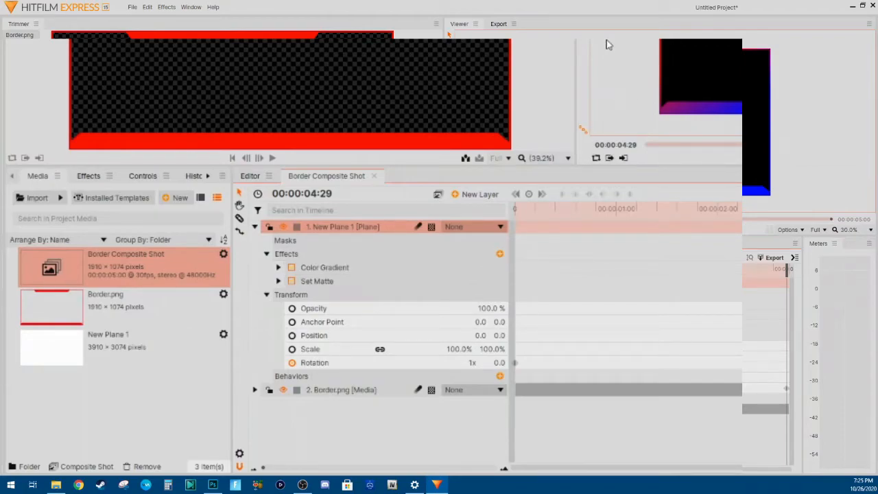
pyautogui.click(267, 295)
pyautogui.click(267, 254)
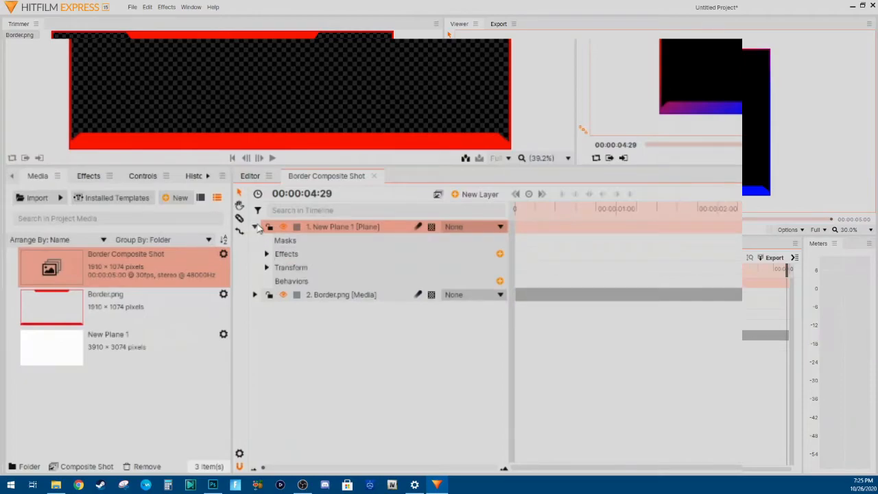
pyautogui.click(255, 227)
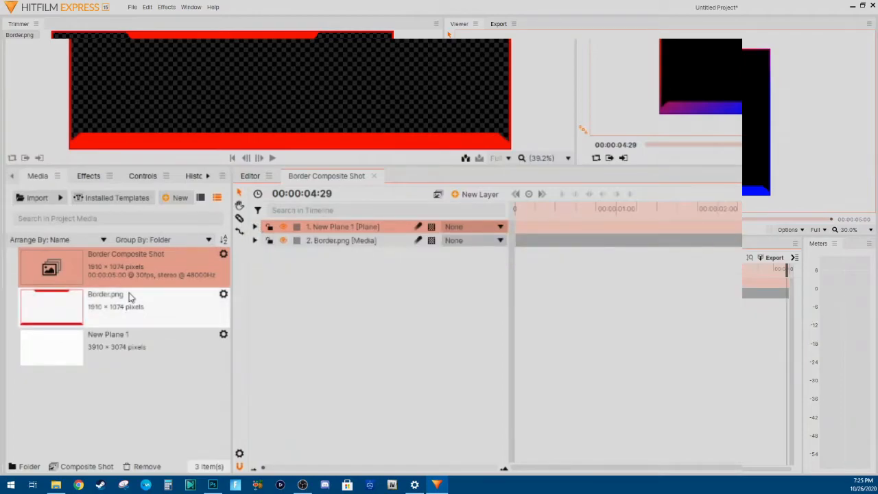
# Add the contents of Border Composite Shot to the export queue and set its output to Border Composite Shot (AVI) in the Stream Borders folder
pyautogui.rightClick(111, 264)
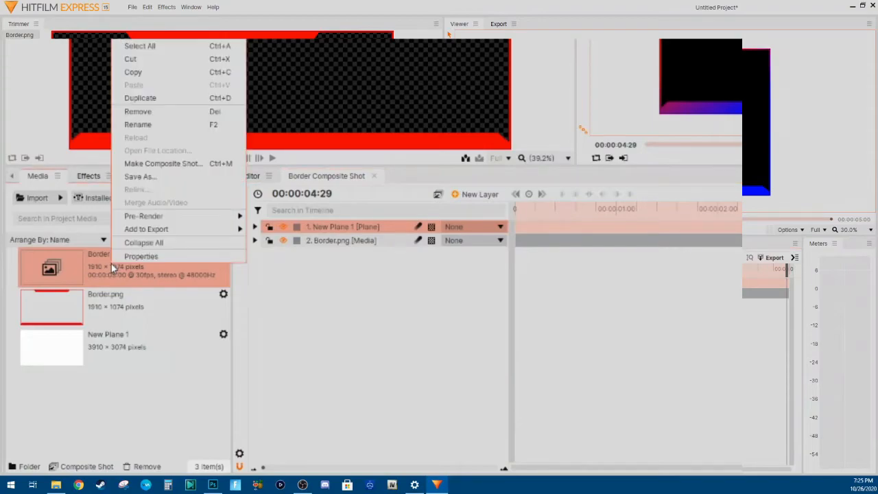
pyautogui.moveTo(191, 231)
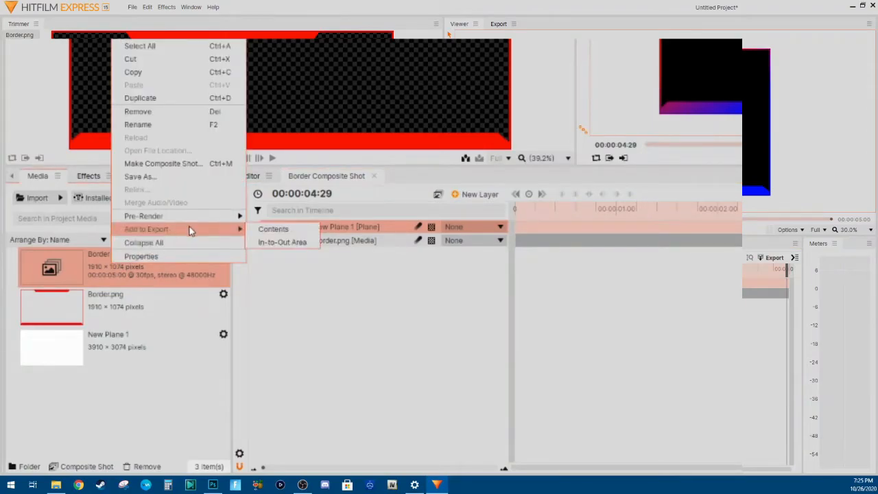
pyautogui.click(266, 230)
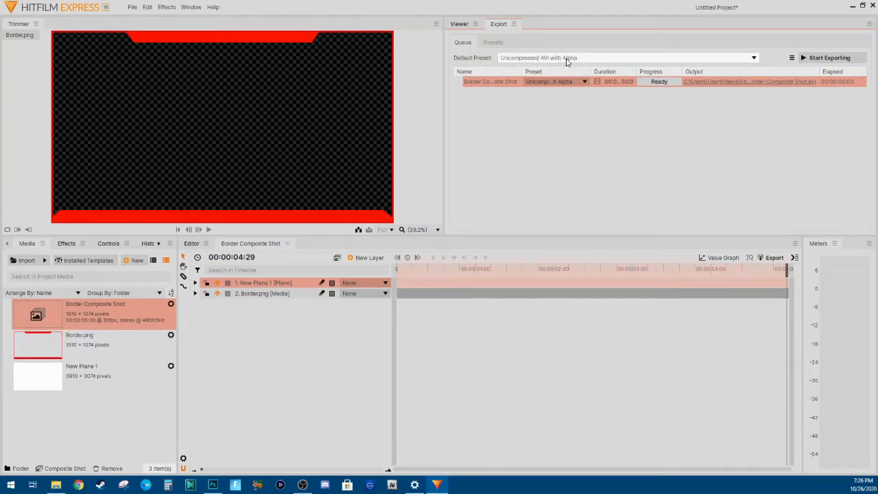
pyautogui.click(712, 83)
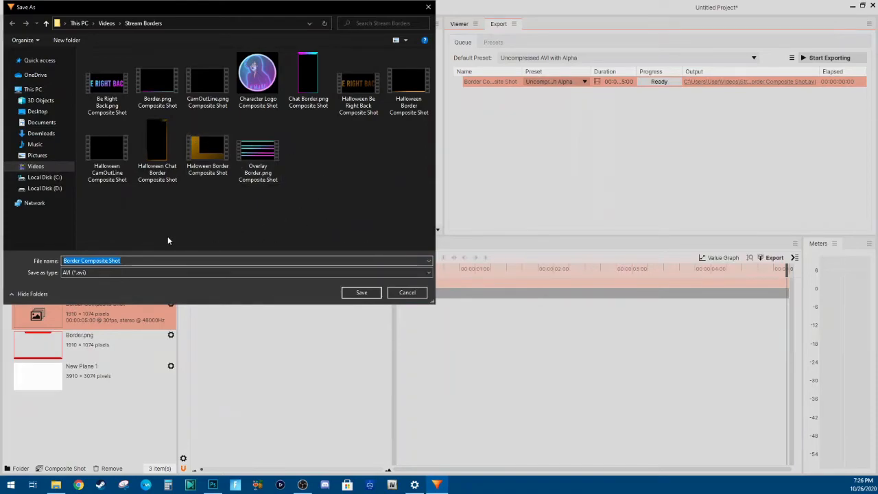
pyautogui.click(358, 295)
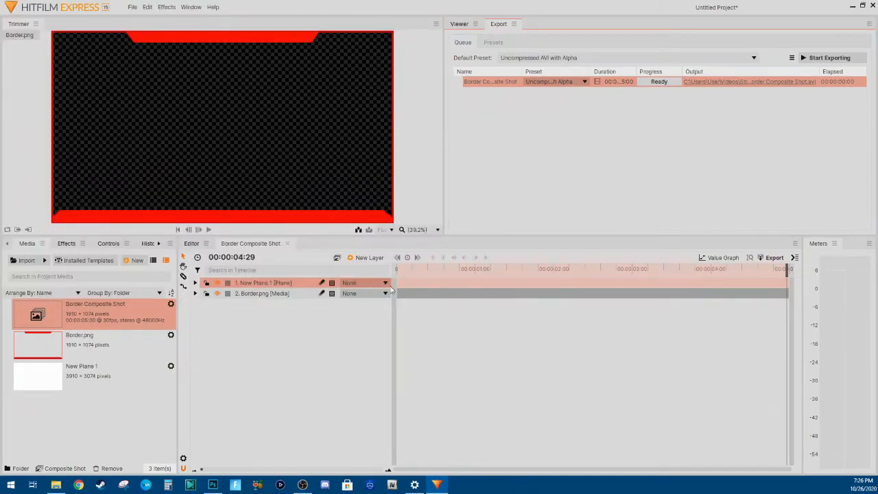
# Export the queued composite shot with the Uncompressed AVI with Alpha preset and remove the finished task from the queue
pyautogui.click(816, 59)
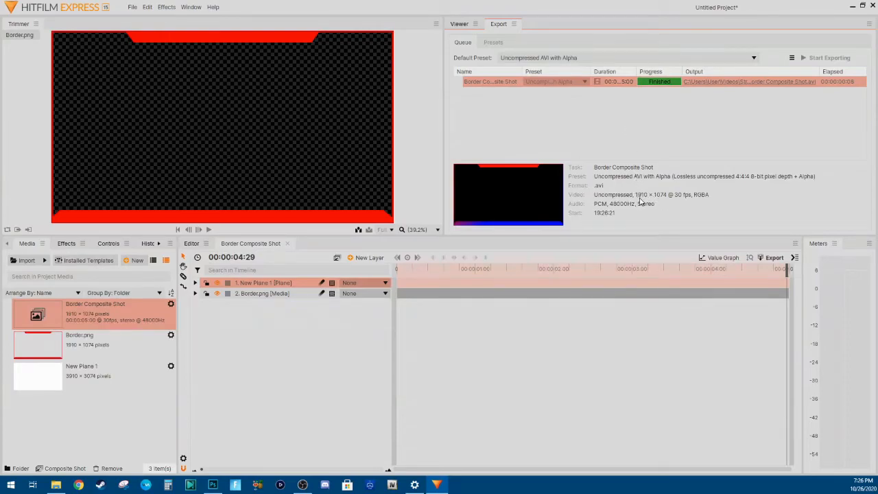
pyautogui.rightClick(559, 110)
pyautogui.click(599, 166)
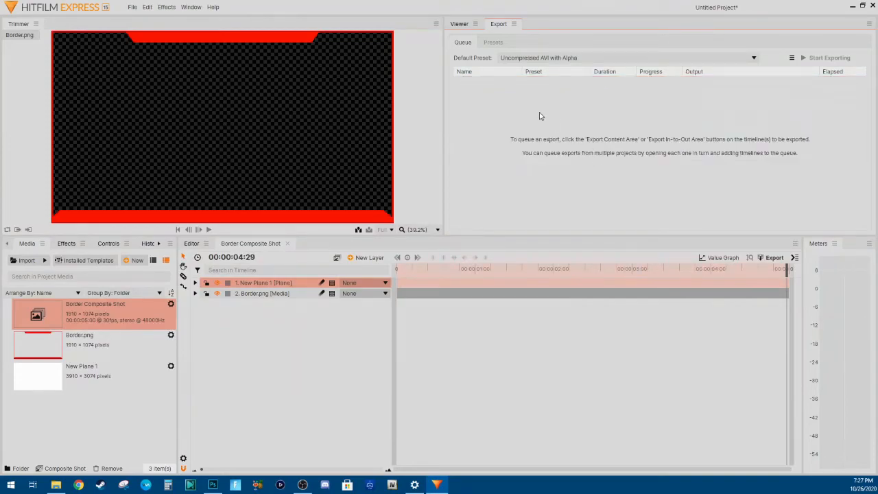
# Return to the viewer and remove Border Composite Shot, Border.png and New Plane 1 from the project media
pyautogui.click(458, 24)
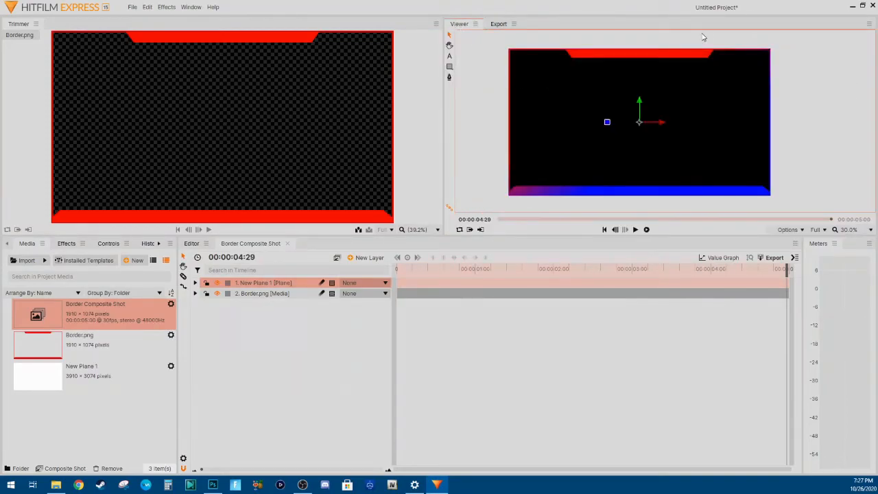
pyautogui.click(94, 315)
pyautogui.press('Delete')
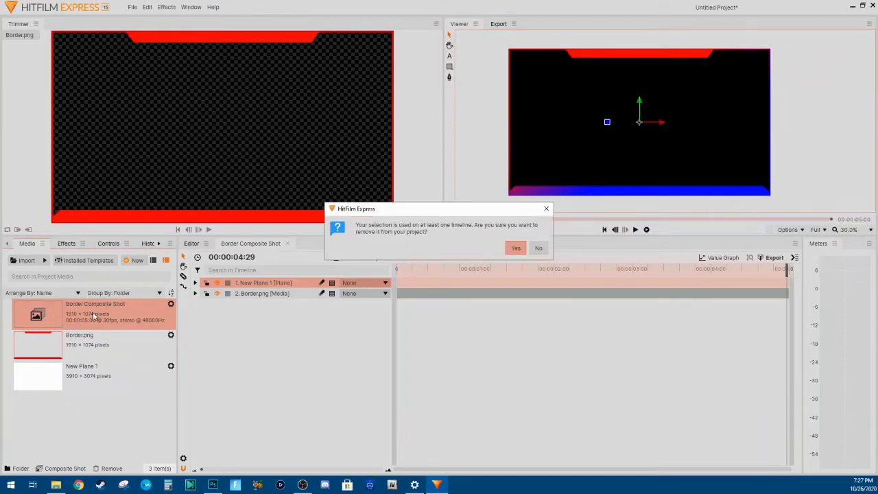
pyautogui.click(516, 248)
pyautogui.click(108, 329)
pyautogui.press('Delete')
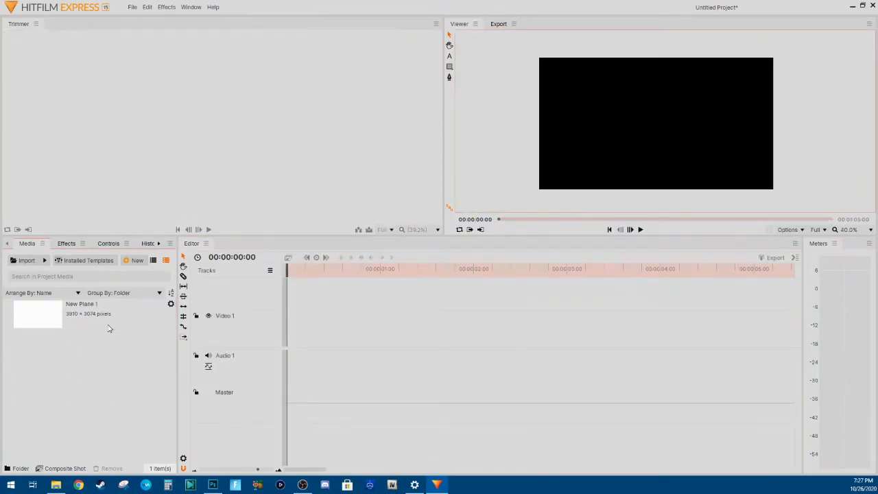
pyautogui.click(109, 328)
pyautogui.press('Delete')
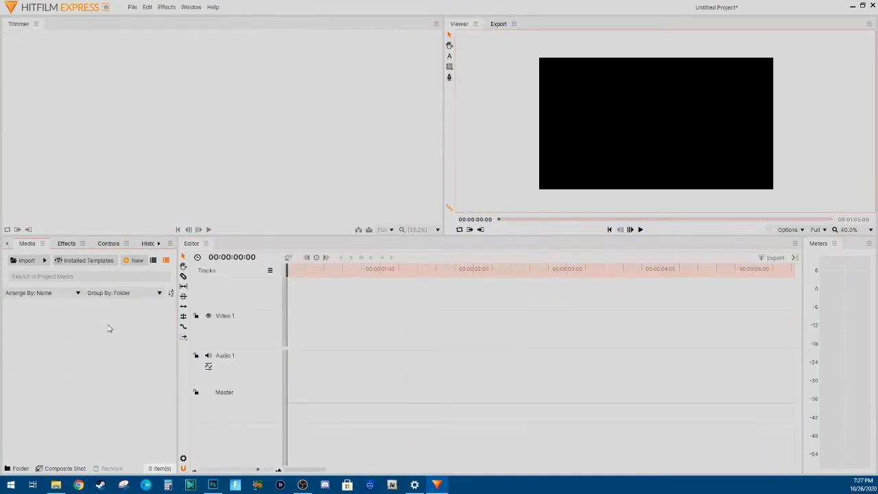
# Minimise the editor, switch to OBS and add a new visible media source named test to PC Scene
pyautogui.click(851, 9)
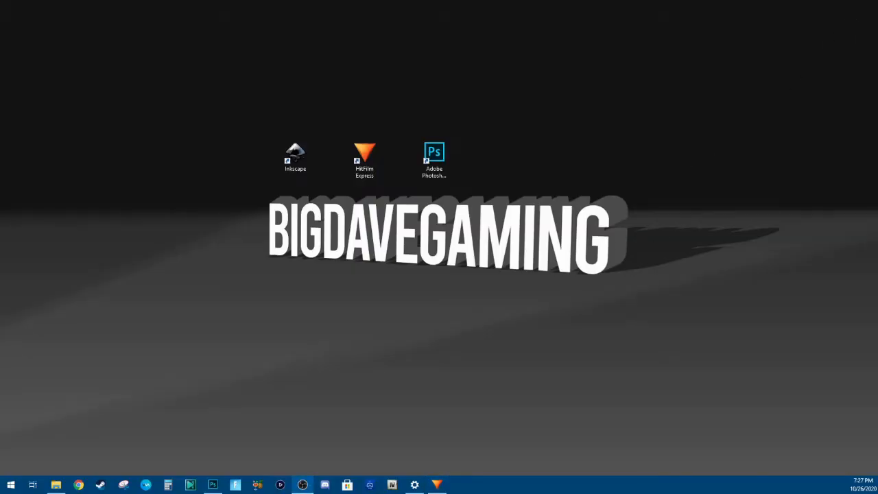
pyautogui.moveTo(877, 76); pyautogui.dragTo(505, 3)
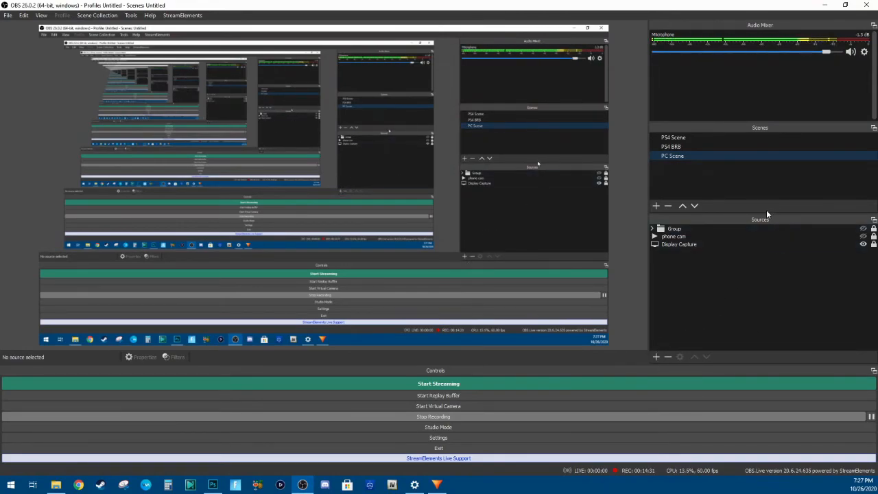
pyautogui.click(656, 357)
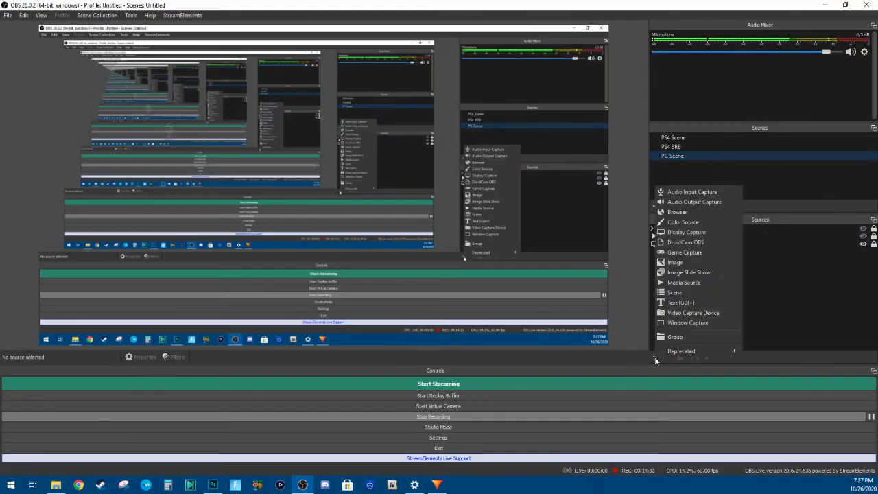
pyautogui.click(683, 283)
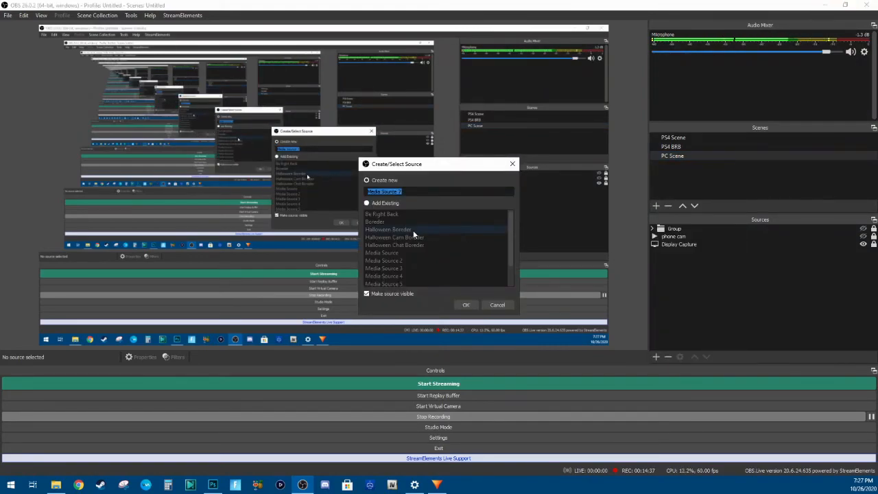
pyautogui.write('test')
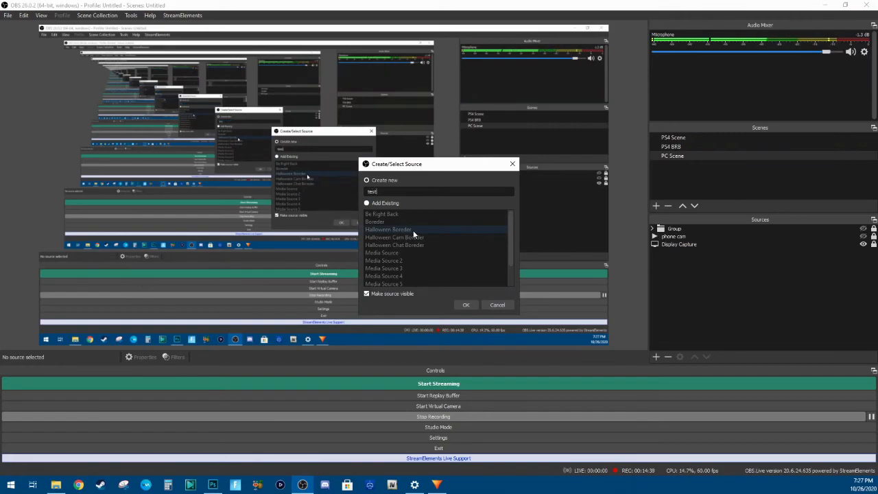
pyautogui.click(466, 306)
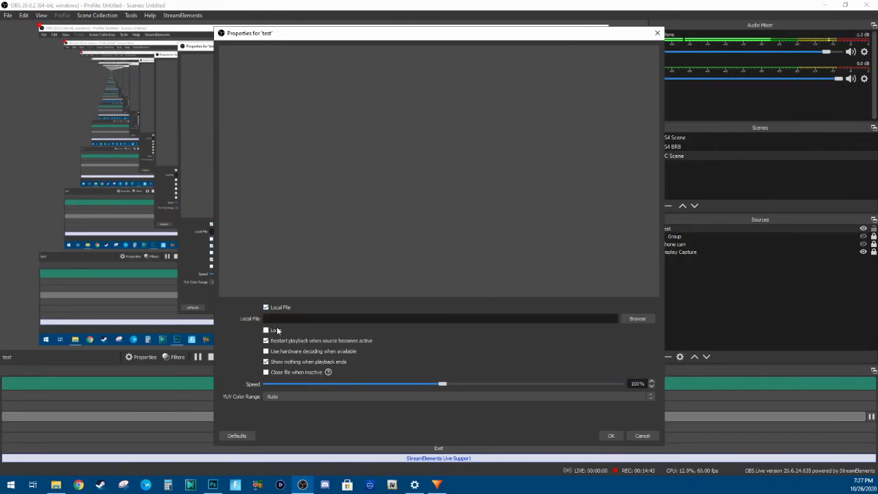
# Enable looping for the test source and load Border Composite Shot.avi from the Stream Borders folder in Videos as its local file
pyautogui.click(266, 330)
pyautogui.click(638, 319)
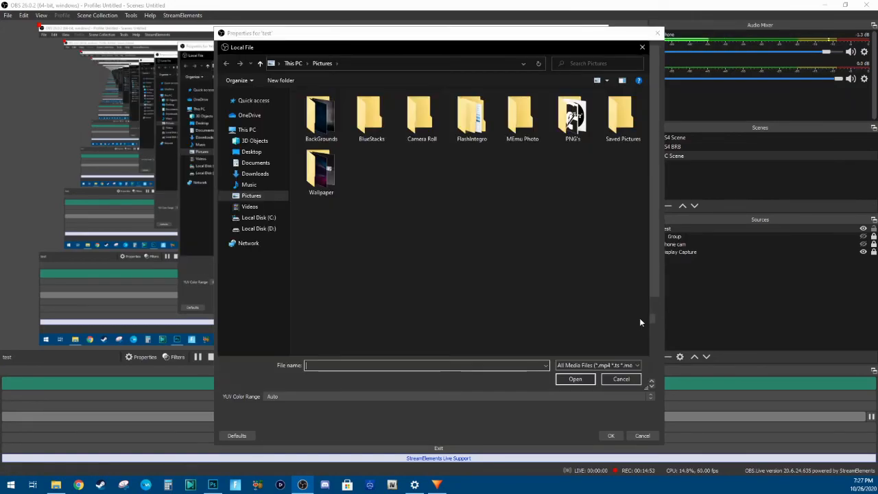
pyautogui.click(253, 207)
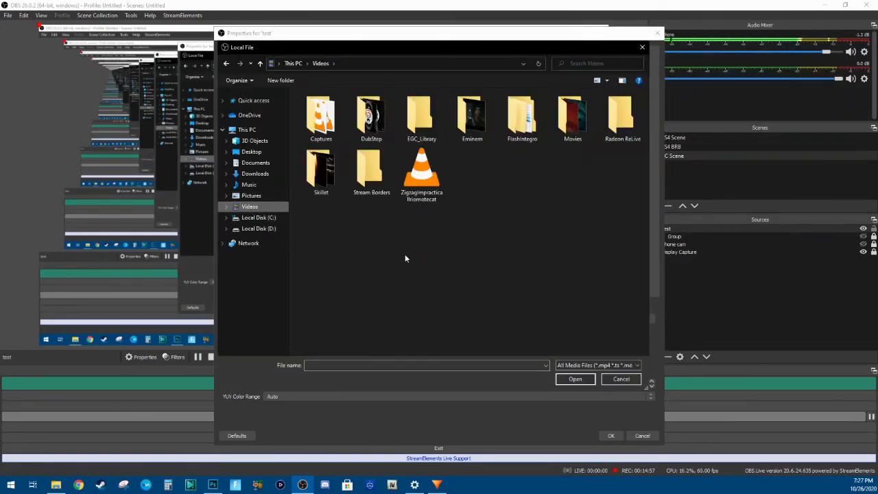
pyautogui.doubleClick(374, 177)
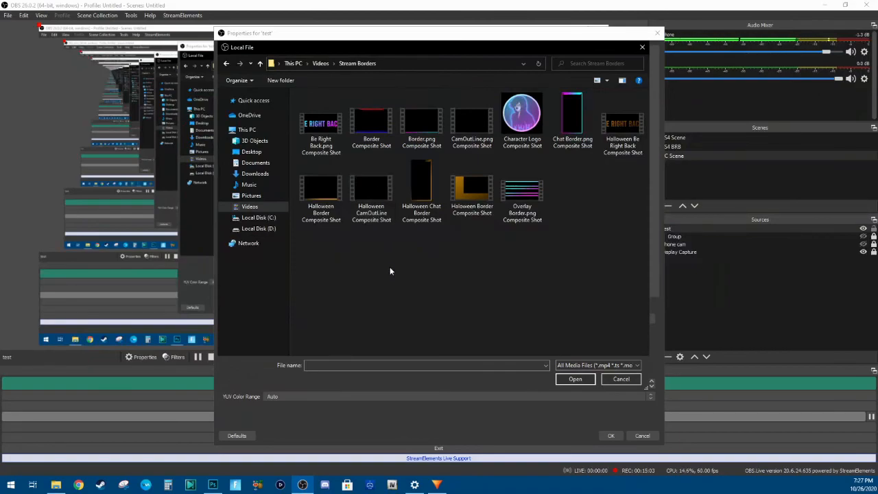
pyautogui.click(357, 124)
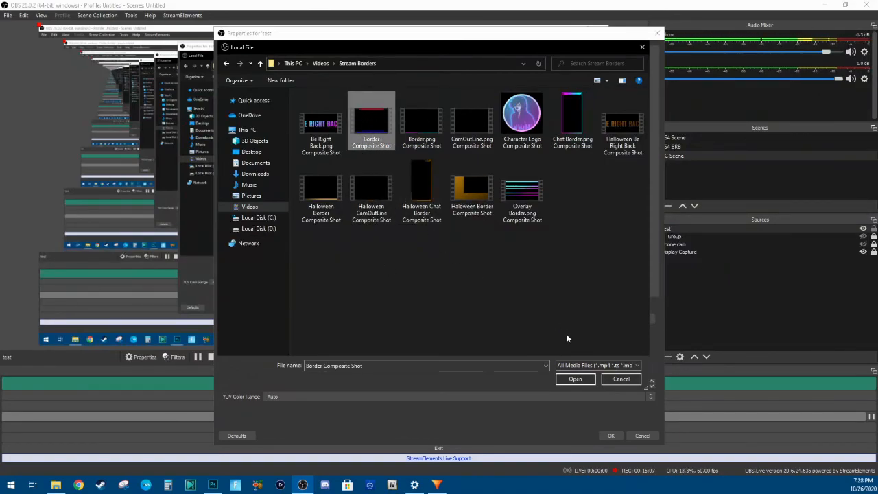
pyautogui.click(575, 380)
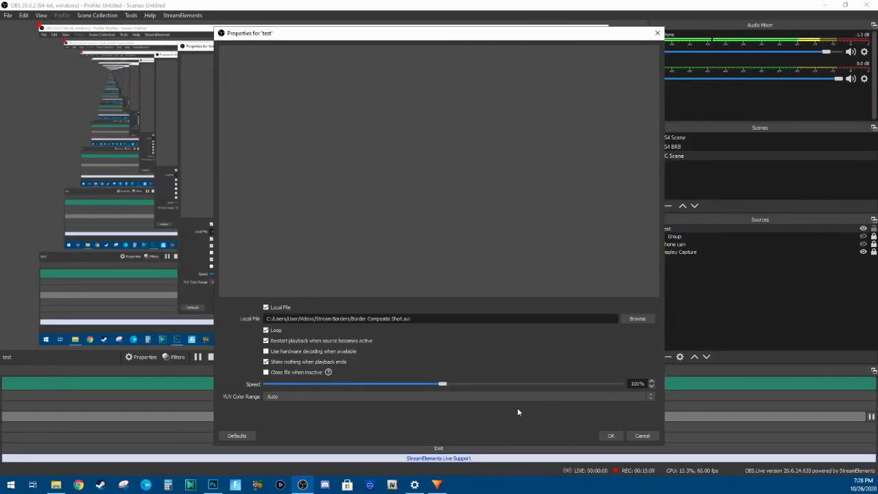
pyautogui.click(614, 437)
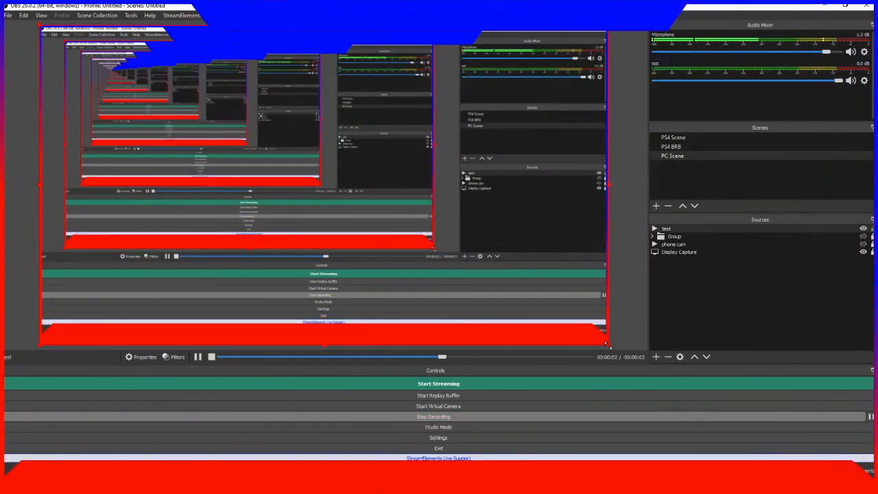
# Deselect the test source and show the desktop to check the animated border overlay
pyautogui.click(723, 302)
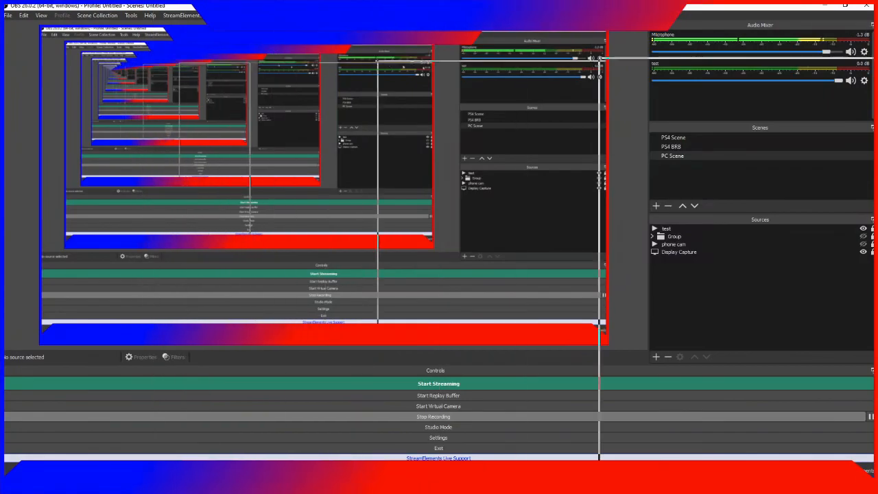
pyautogui.press('super+d')
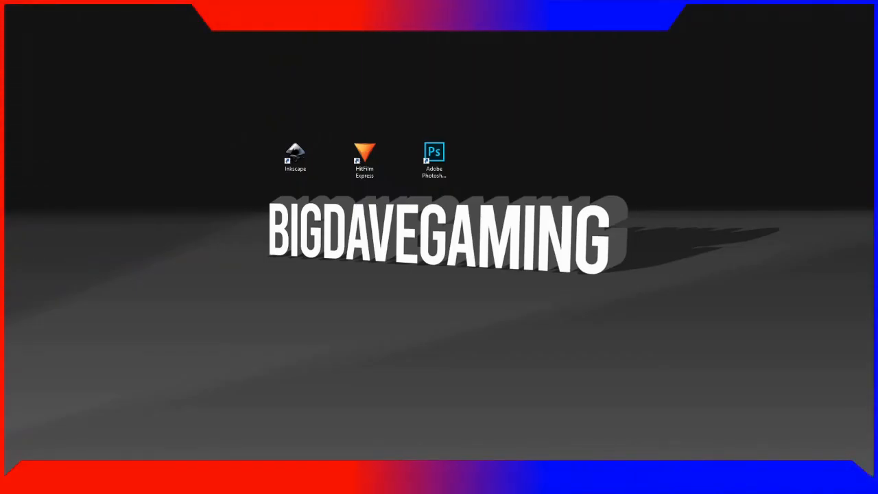